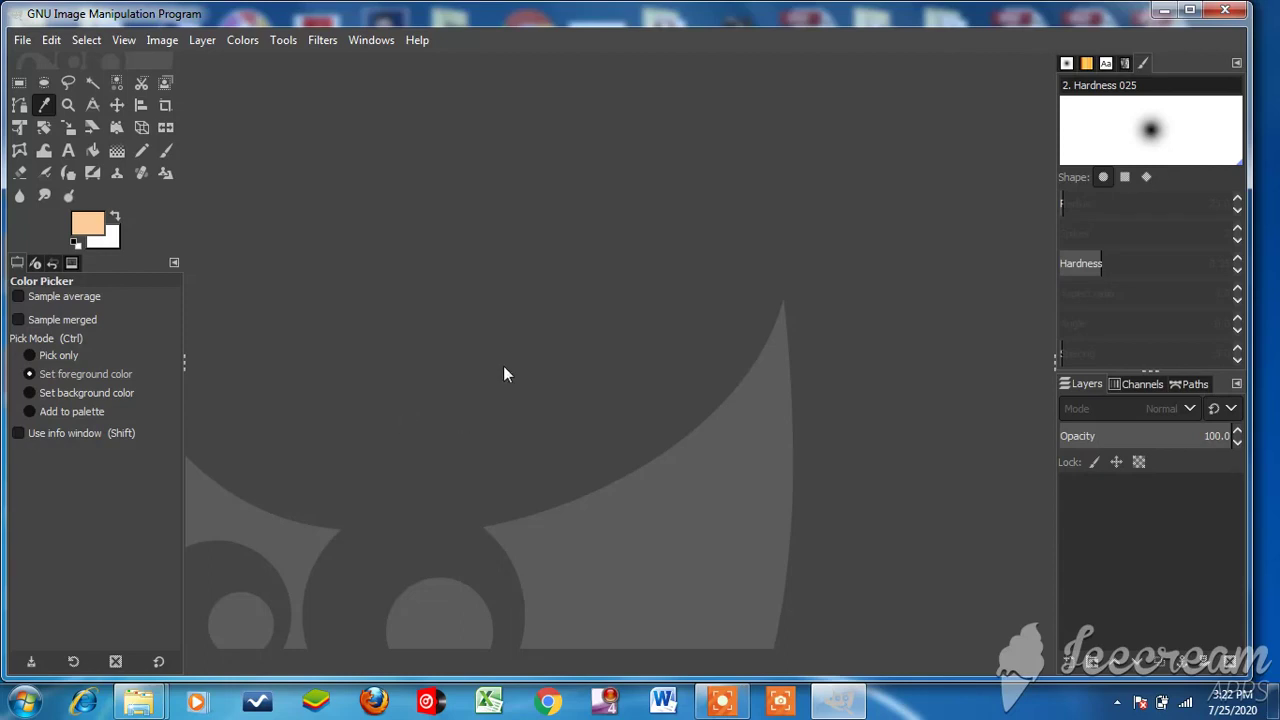
Create a new image from File > New, accepting 1920×1080 px
click(22, 41)
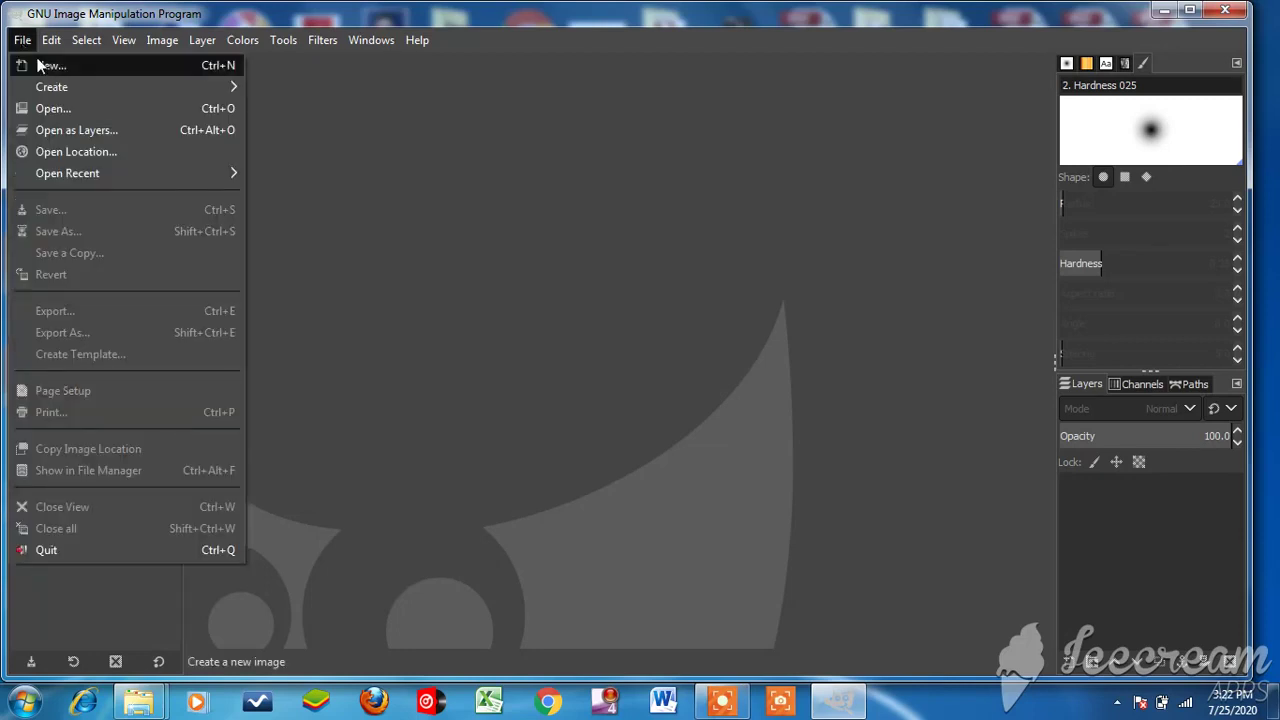
click(42, 66)
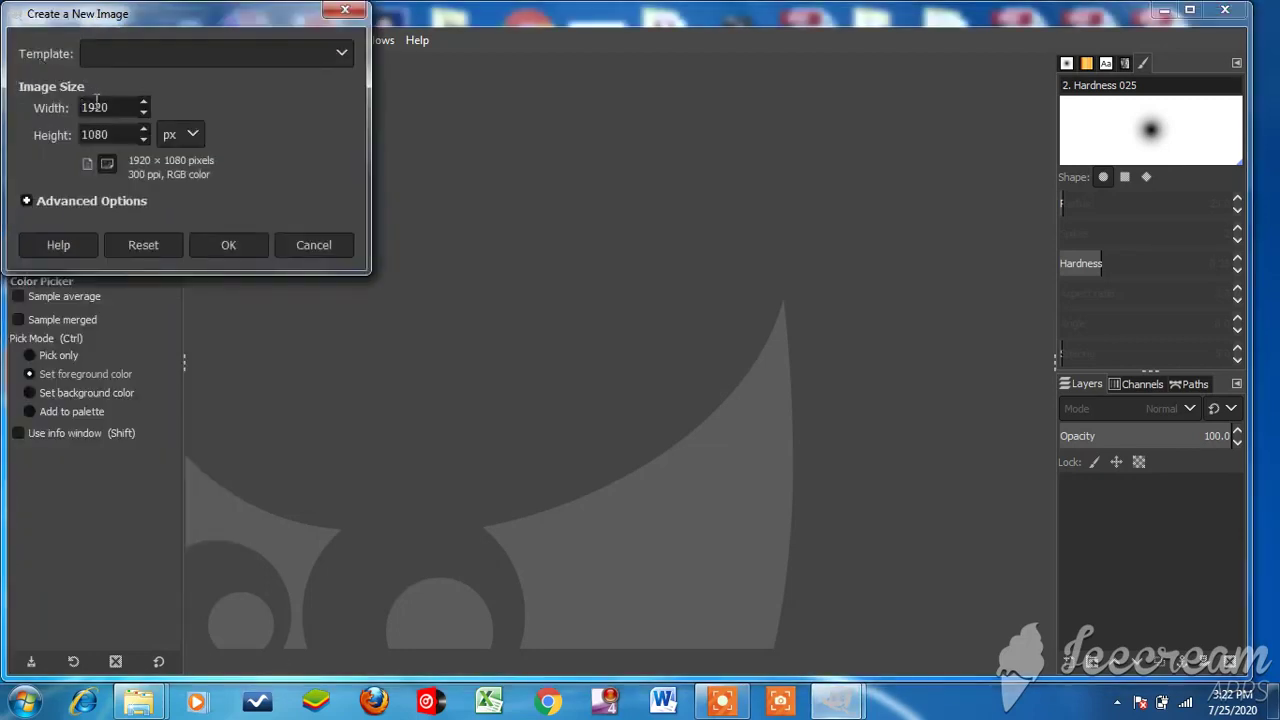
click(242, 244)
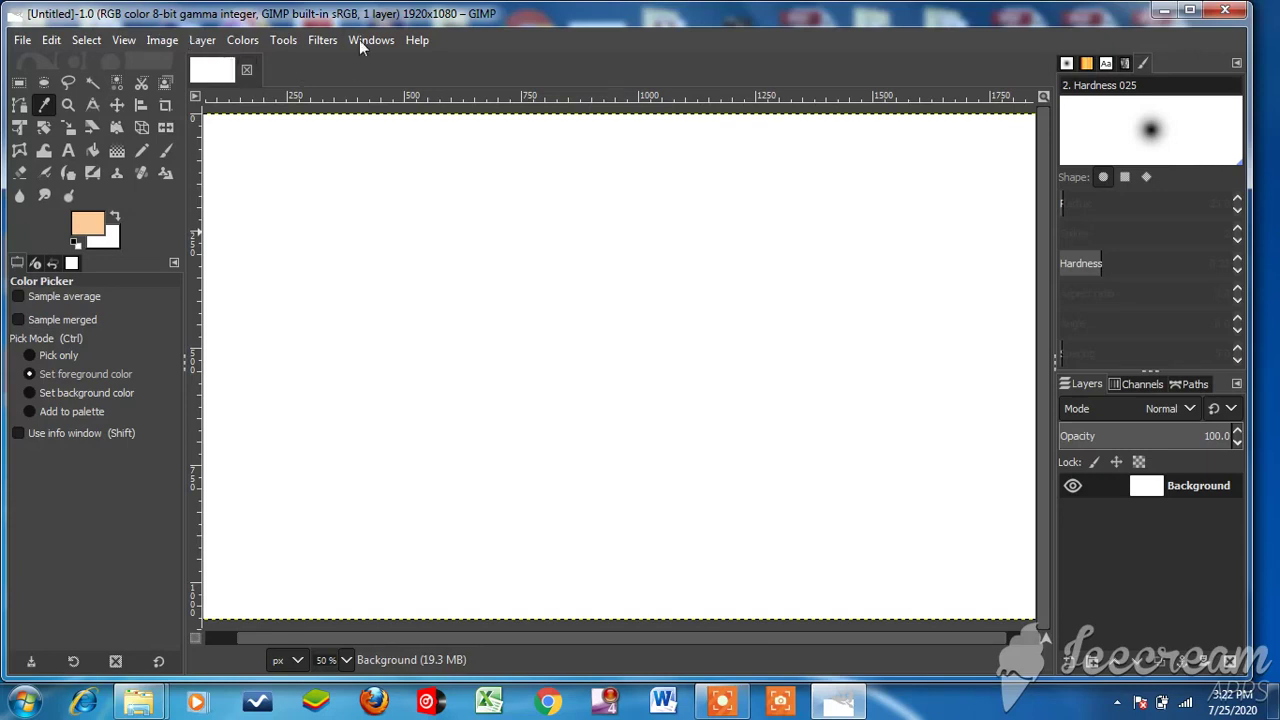
Pick the Paintbrush and paint looping peach scribbles across the canvas middle
click(284, 40)
mouse_move(319, 87)
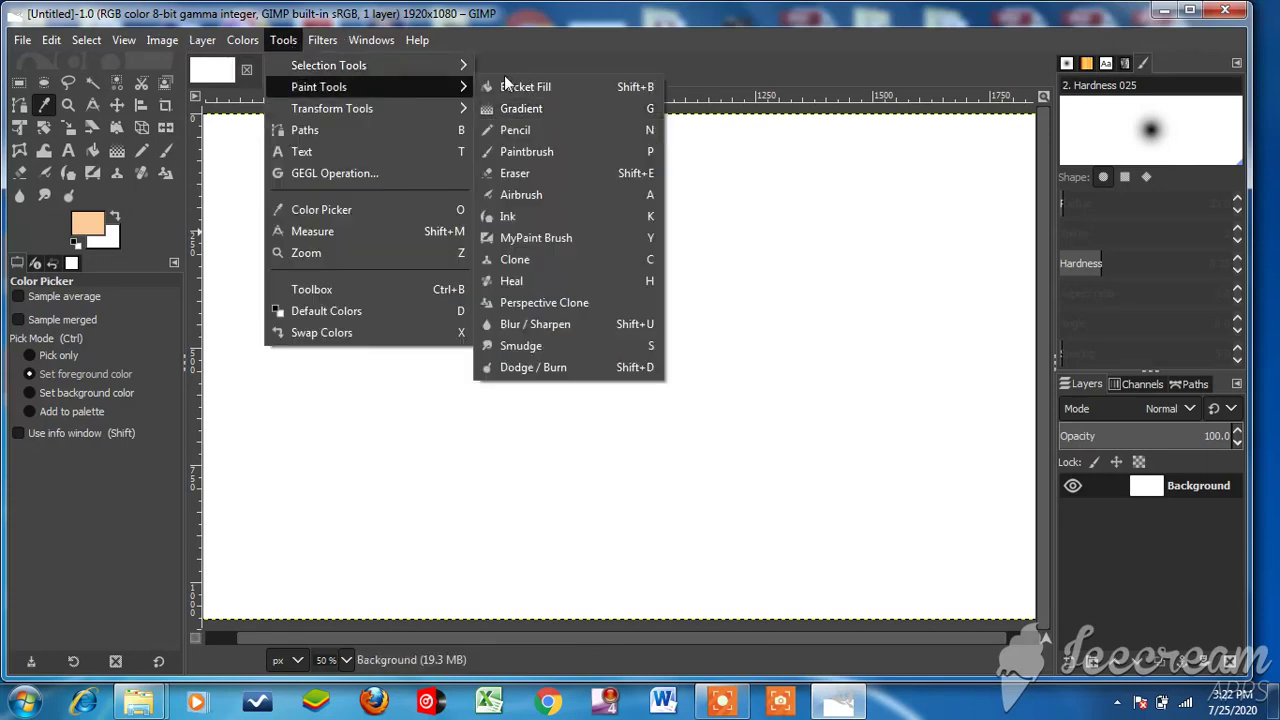
click(526, 153)
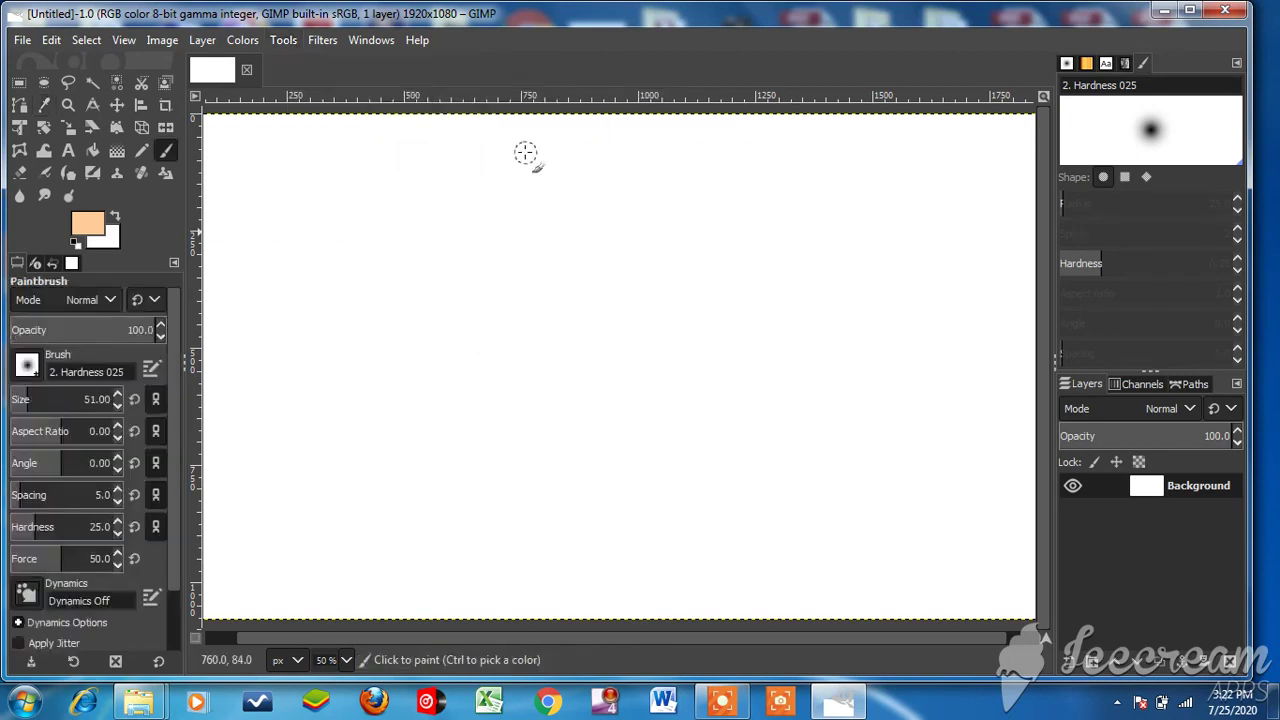
mouse_move(386, 211)
mouse_down()
mouse_move(620, 177)
mouse_move(714, 471)
mouse_move(414, 429)
mouse_move(502, 336)
mouse_move(846, 303)
mouse_move(457, 346)
mouse_move(826, 429)
mouse_move(551, 314)
mouse_move(608, 306)
mouse_move(571, 429)
mouse_move(680, 414)
mouse_move(592, 483)
mouse_up()
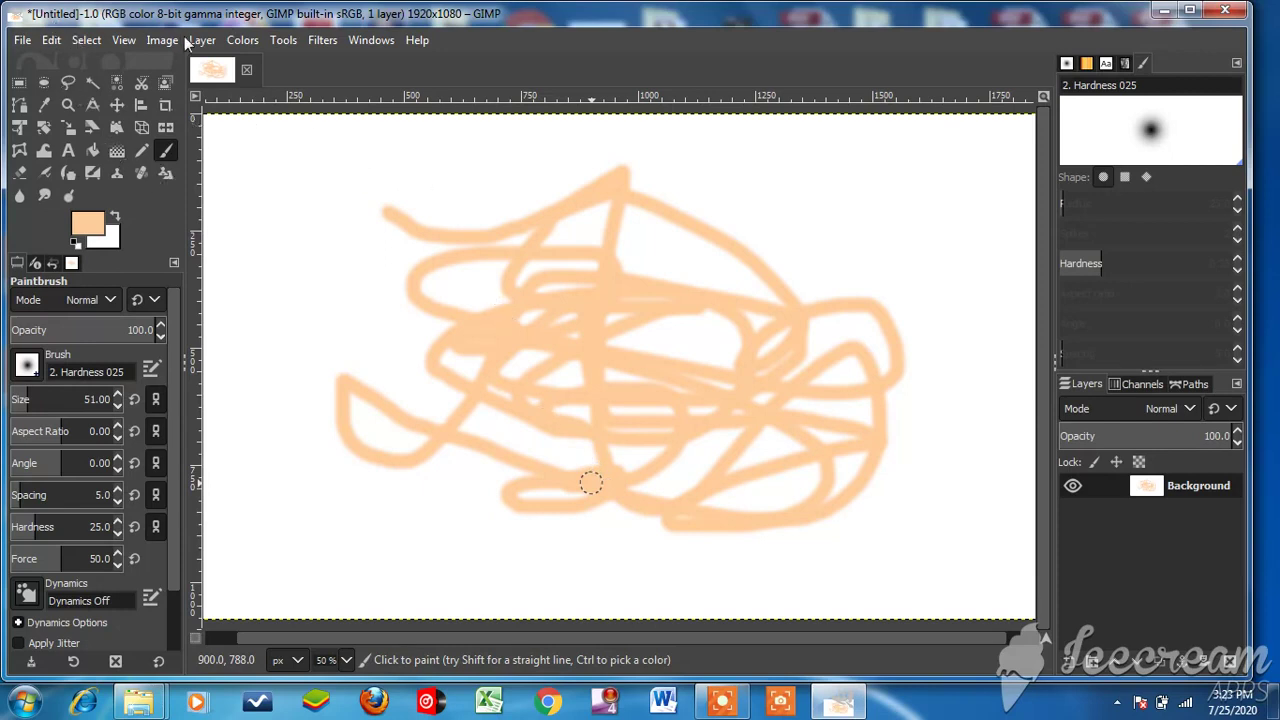
Draw a Rectangle Select box over the top of the peach scribbles
click(284, 40)
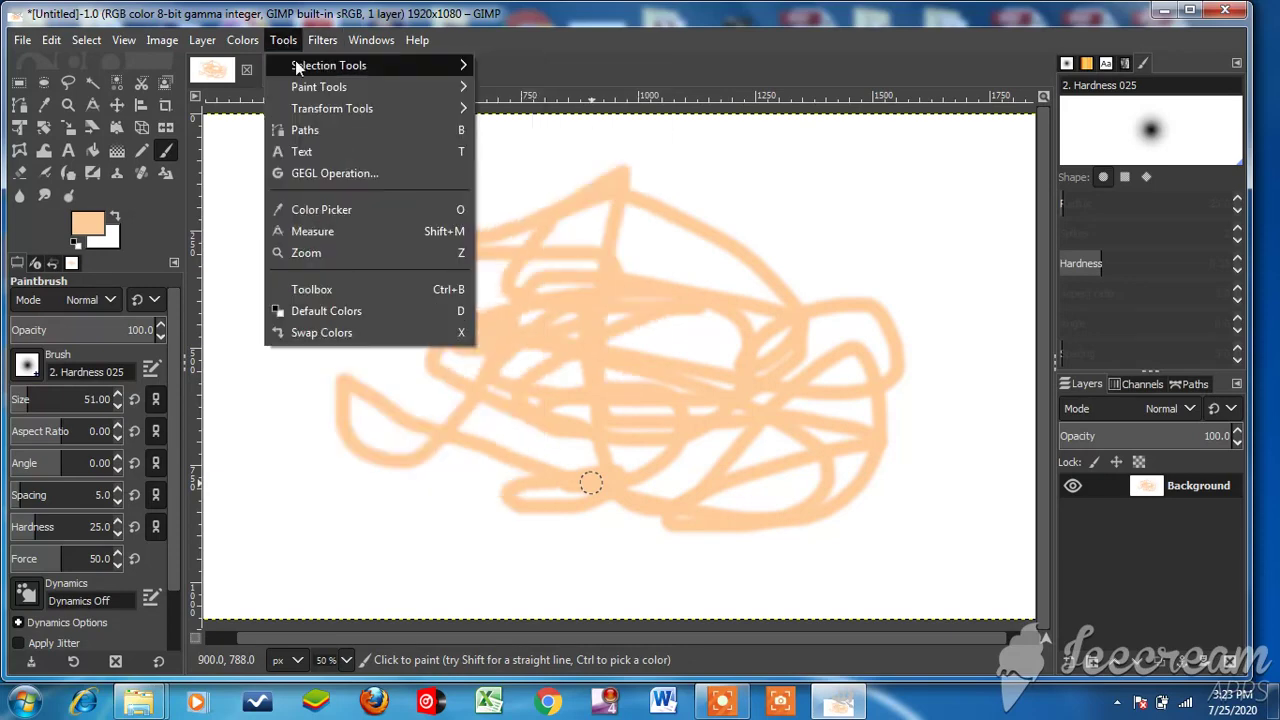
mouse_move(329, 65)
click(539, 65)
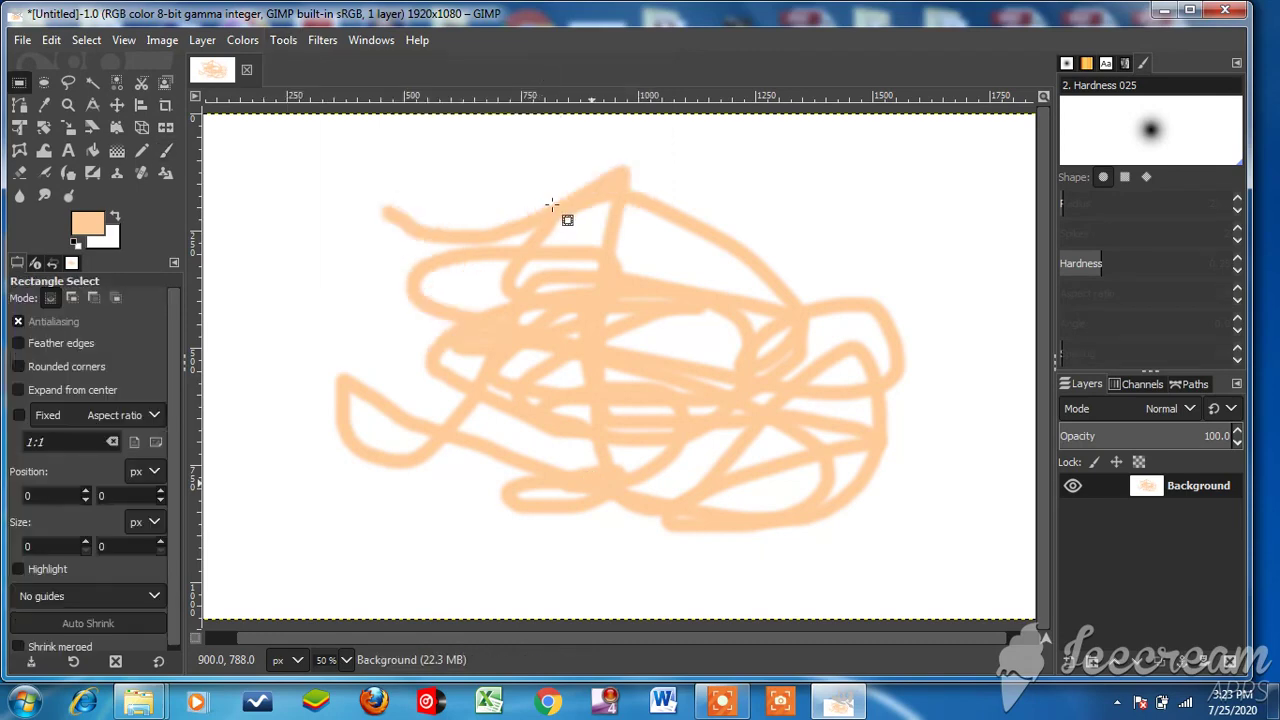
mouse_move(360, 170)
mouse_down()
mouse_move(472, 222)
mouse_move(685, 255)
mouse_up()
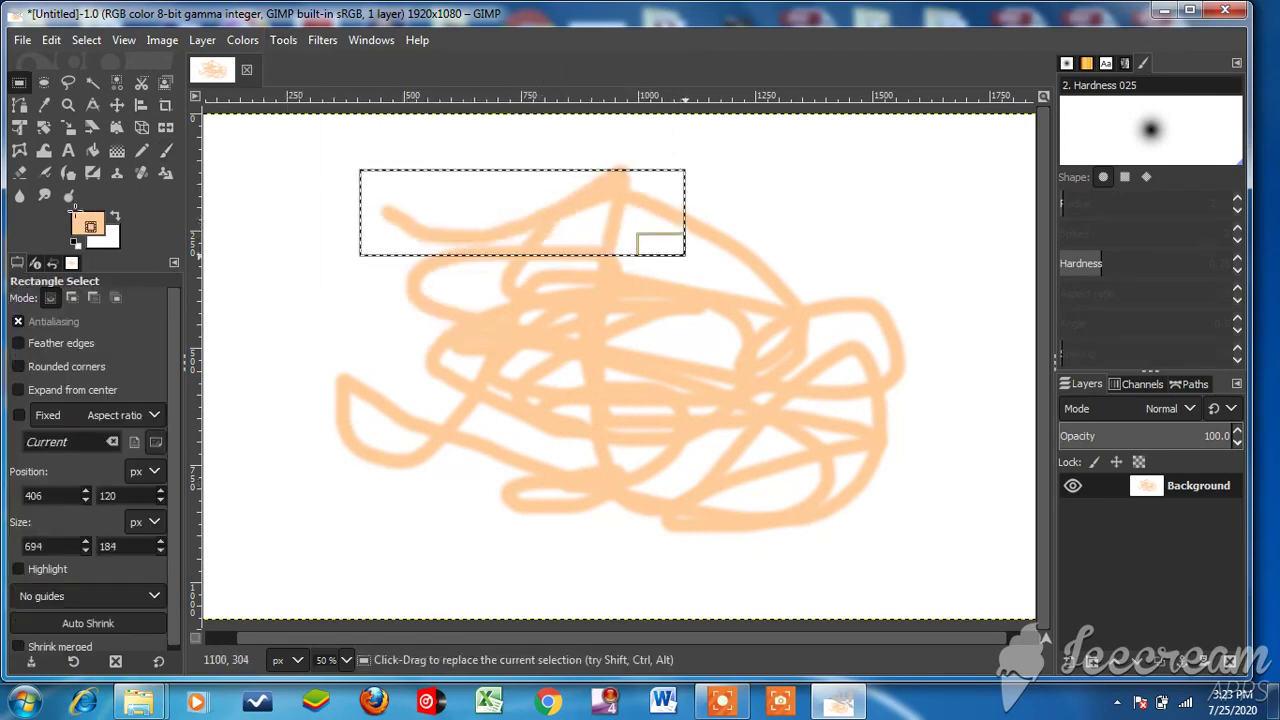
Extend the selection's top edge to 694×236 px, keeping the foreground colour peach
click(88, 222)
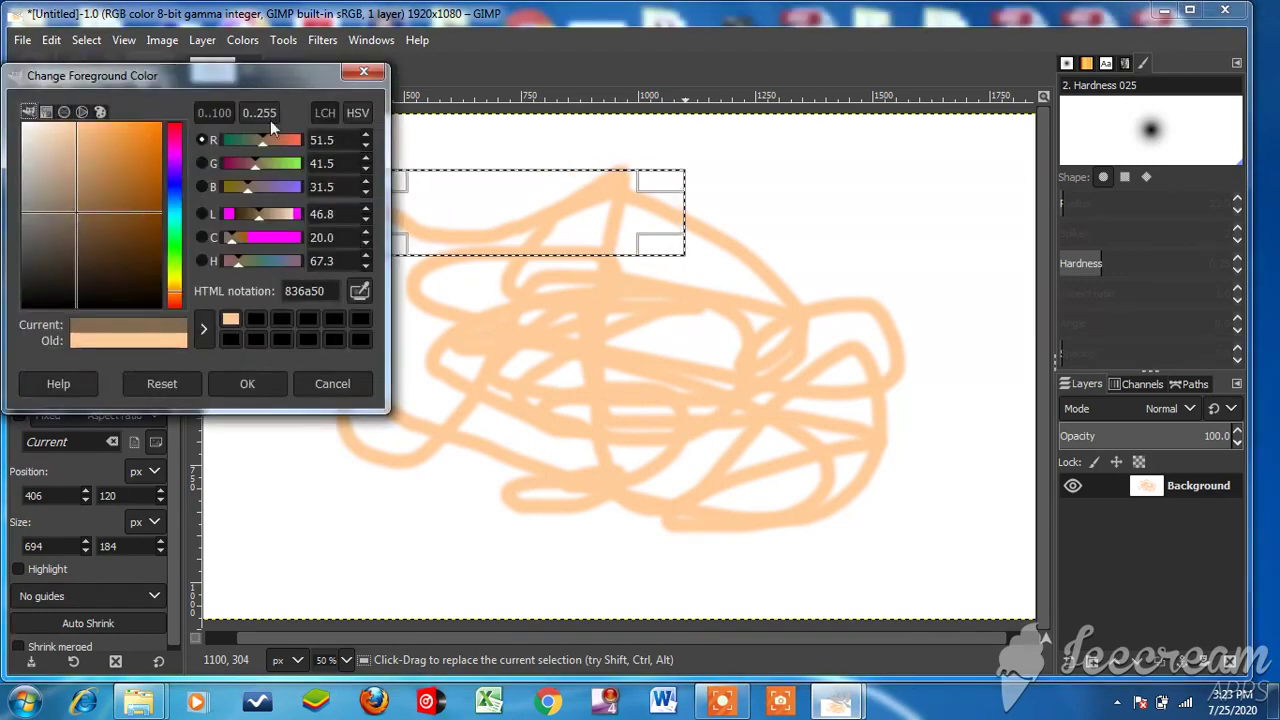
drag(173, 230, 175, 252)
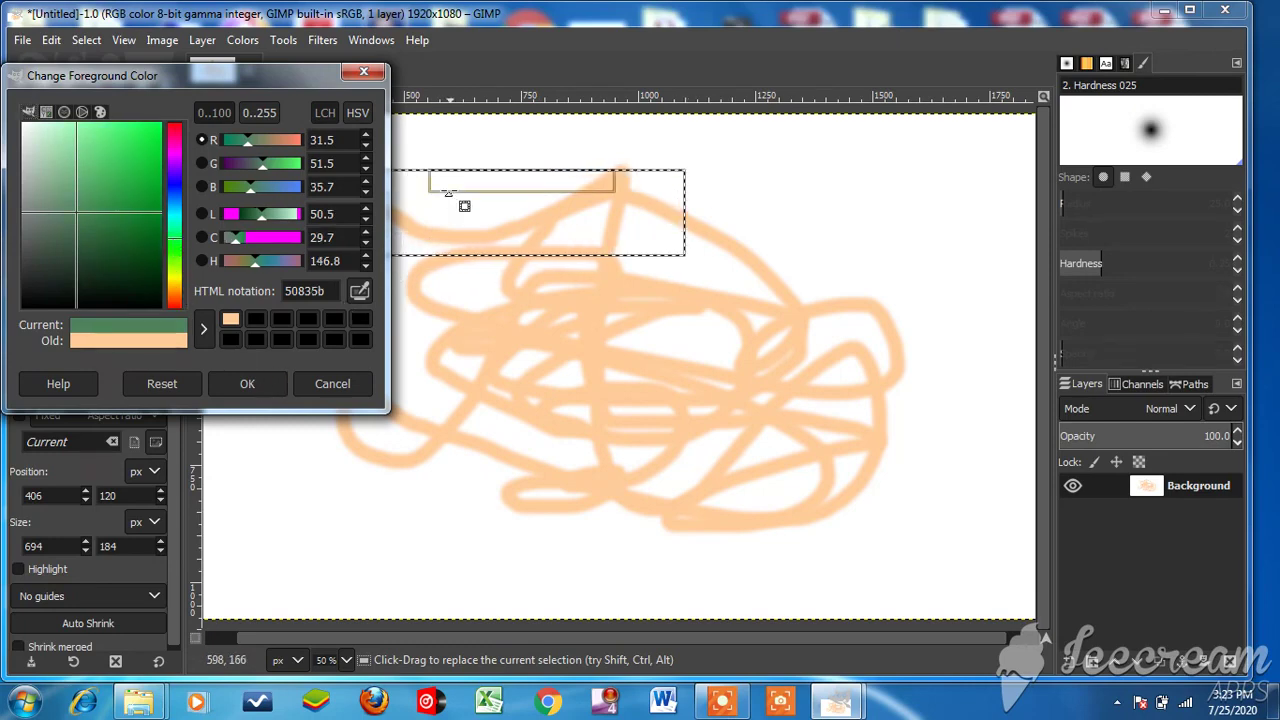
drag(458, 205, 466, 168)
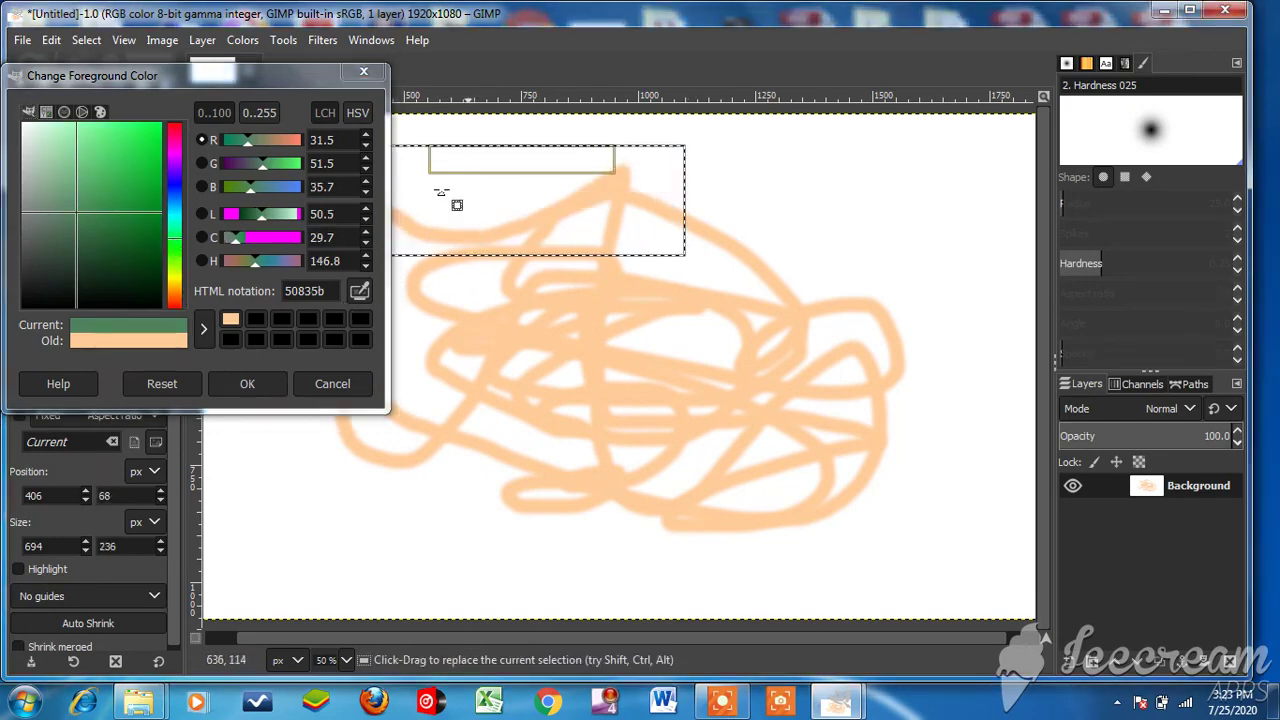
click(440, 195)
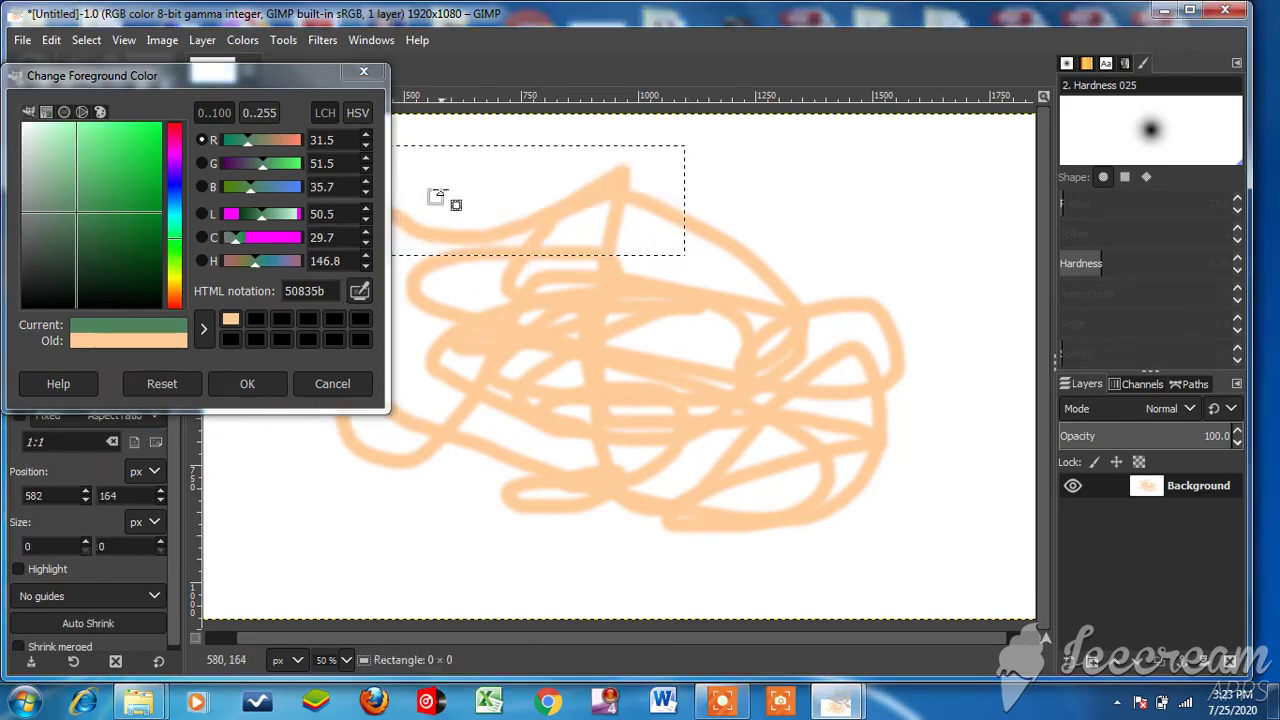
click(364, 71)
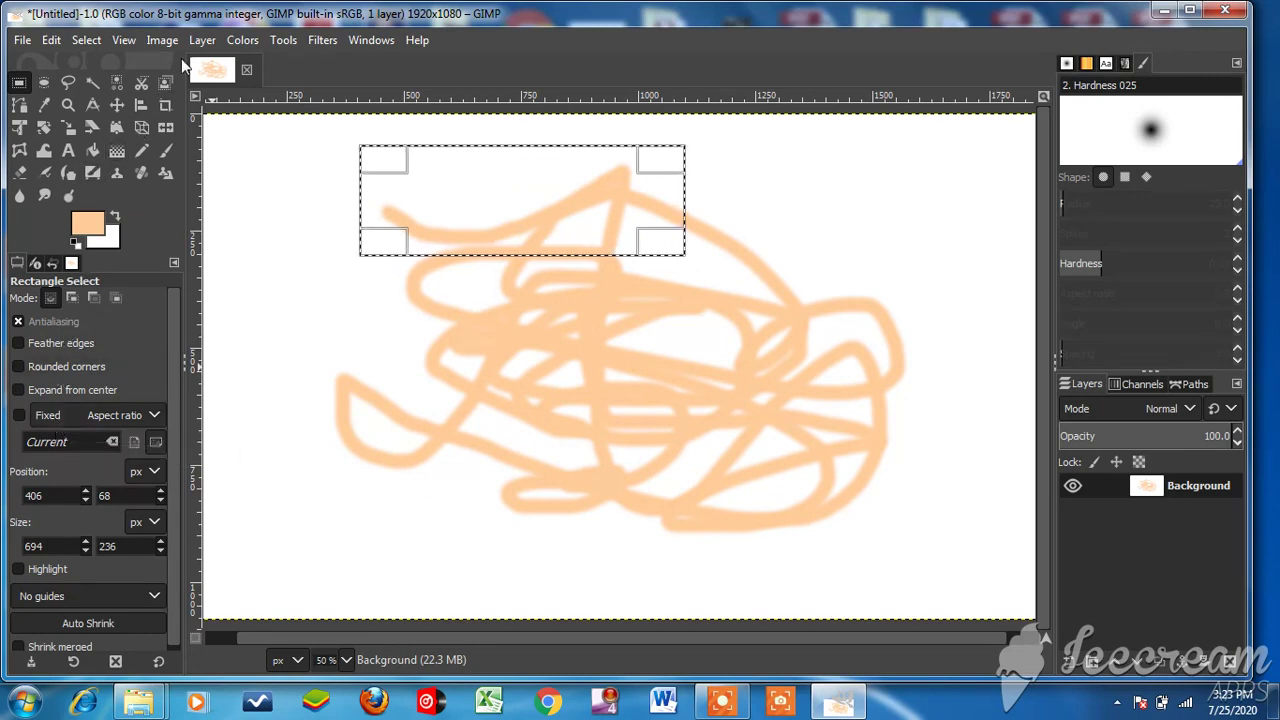
Add a peach text layer reading 'kjgkjbkjbk' above the scribbles and select its text
click(295, 37)
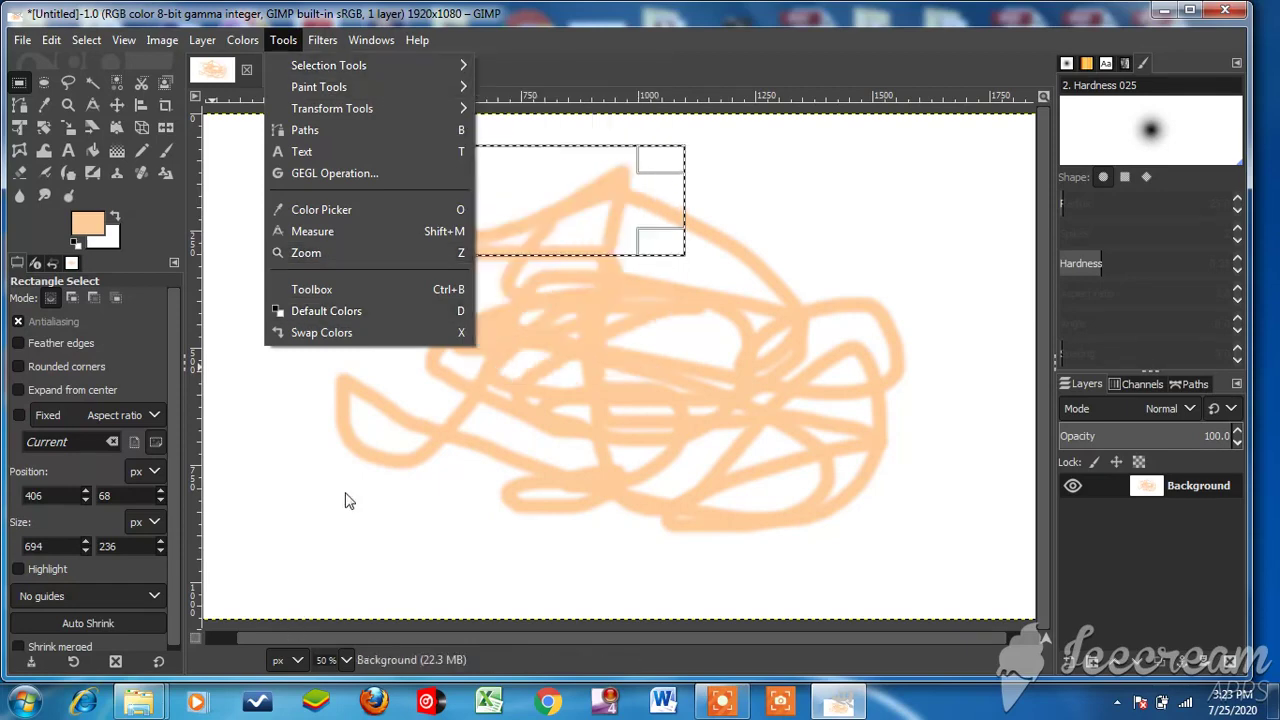
click(357, 452)
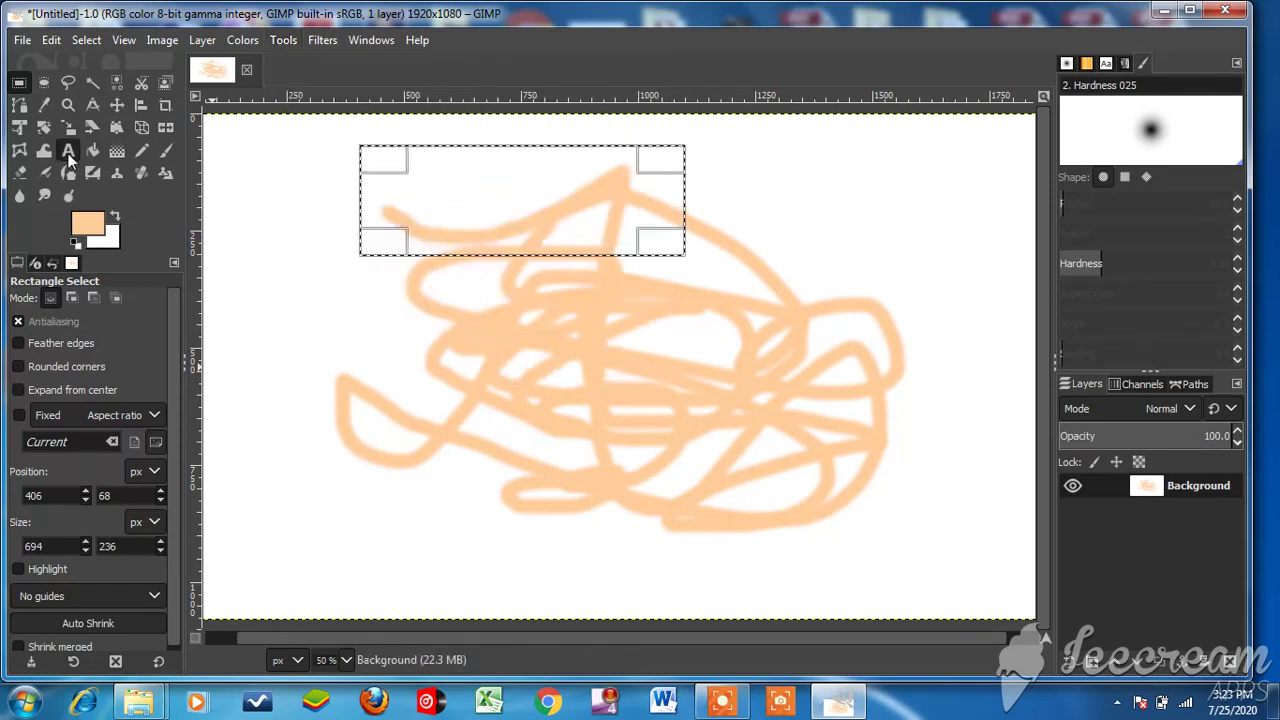
click(68, 150)
drag(480, 187, 676, 263)
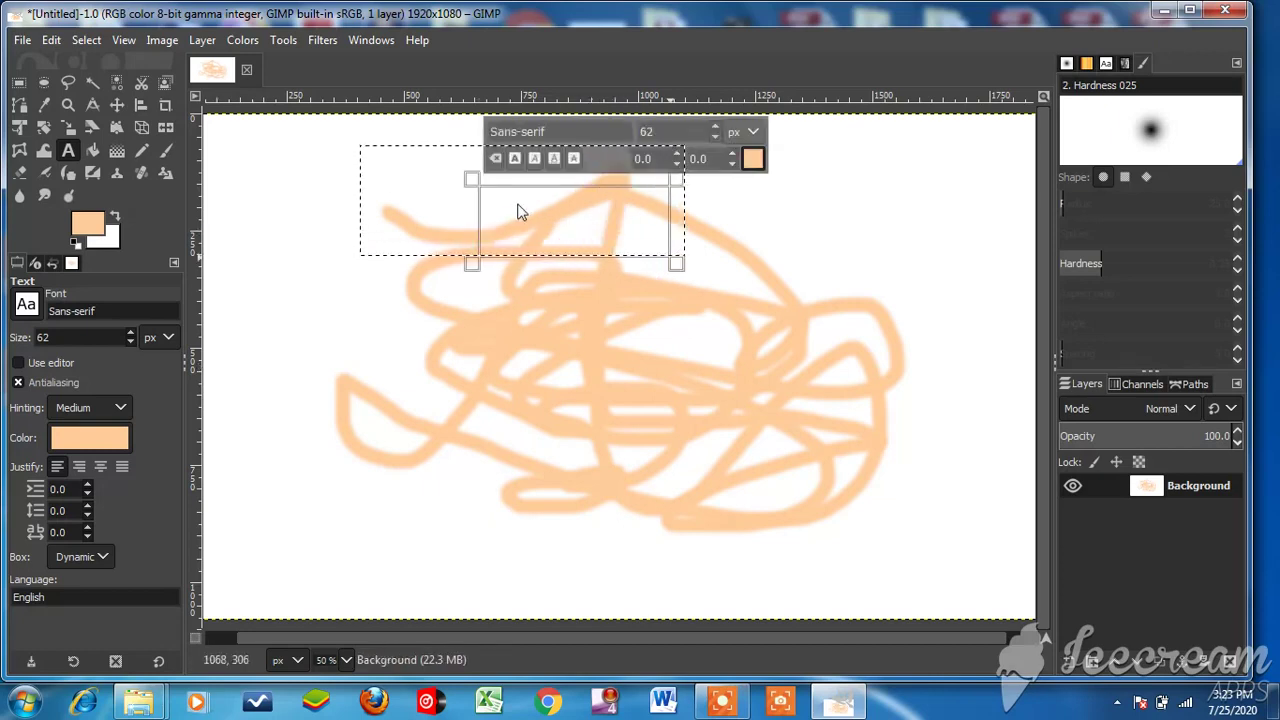
text(kjgkjbkjbk)
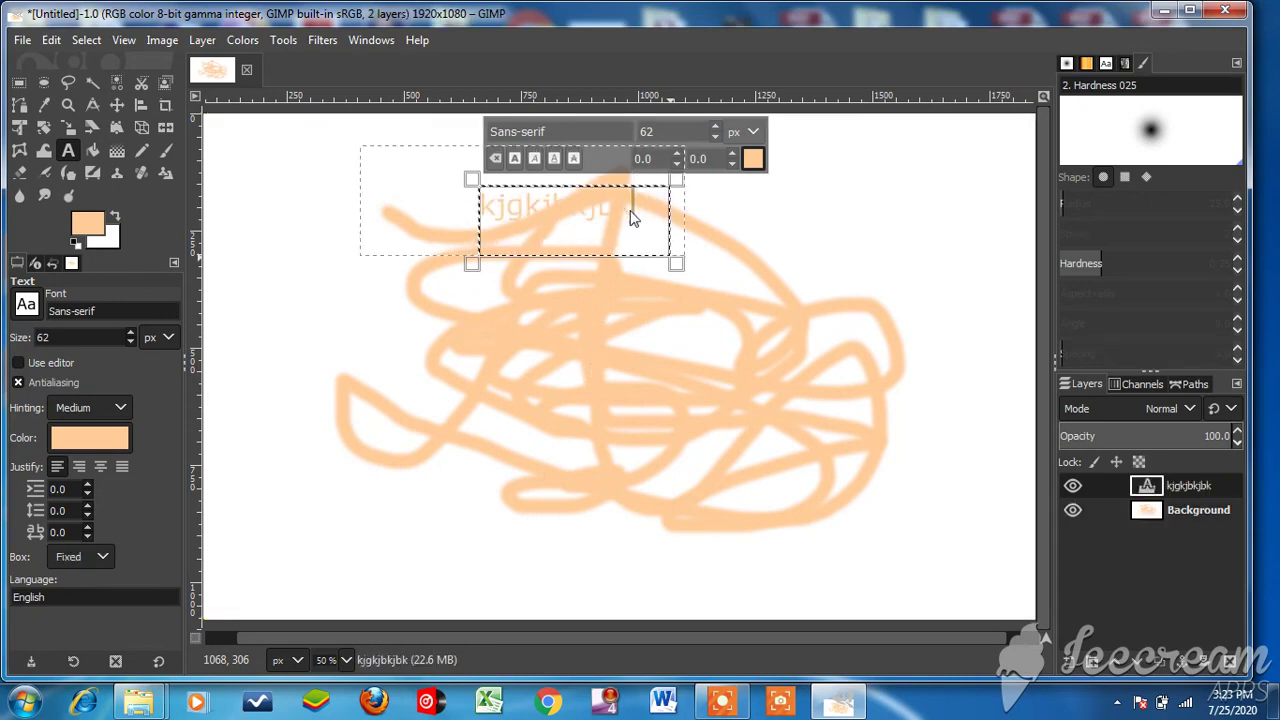
drag(634, 212, 499, 226)
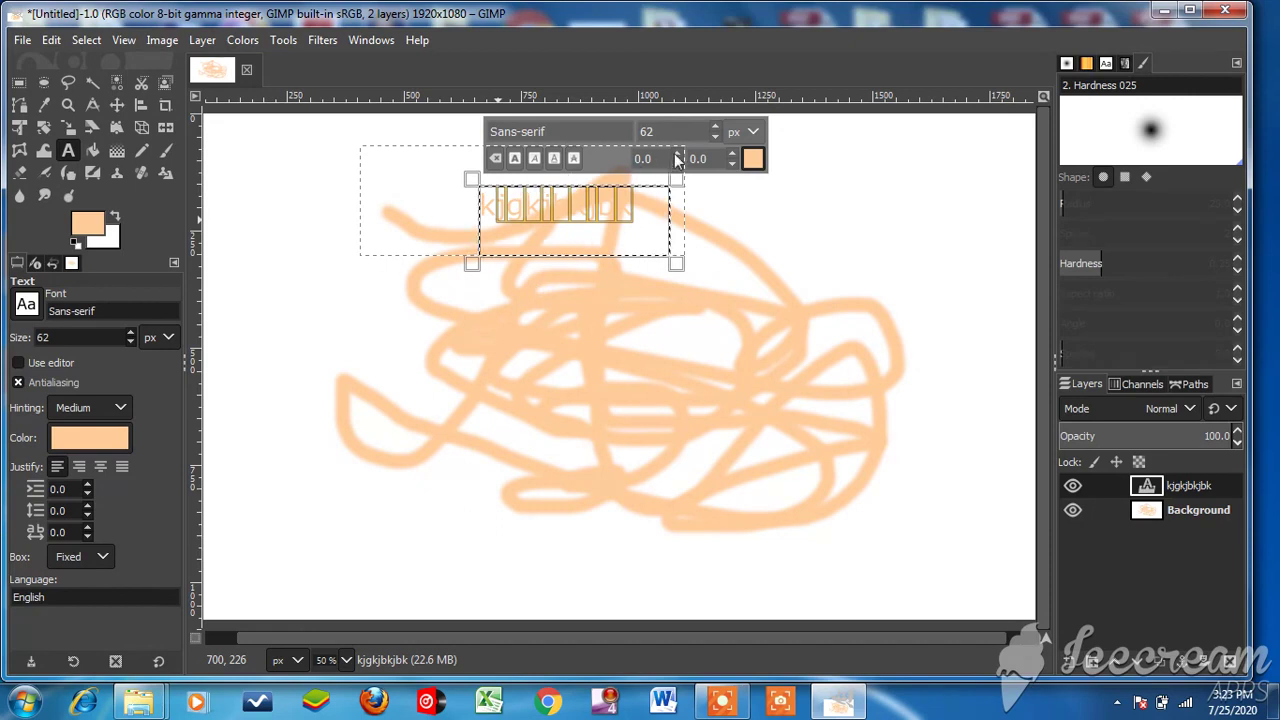
click(714, 137)
click(714, 137)
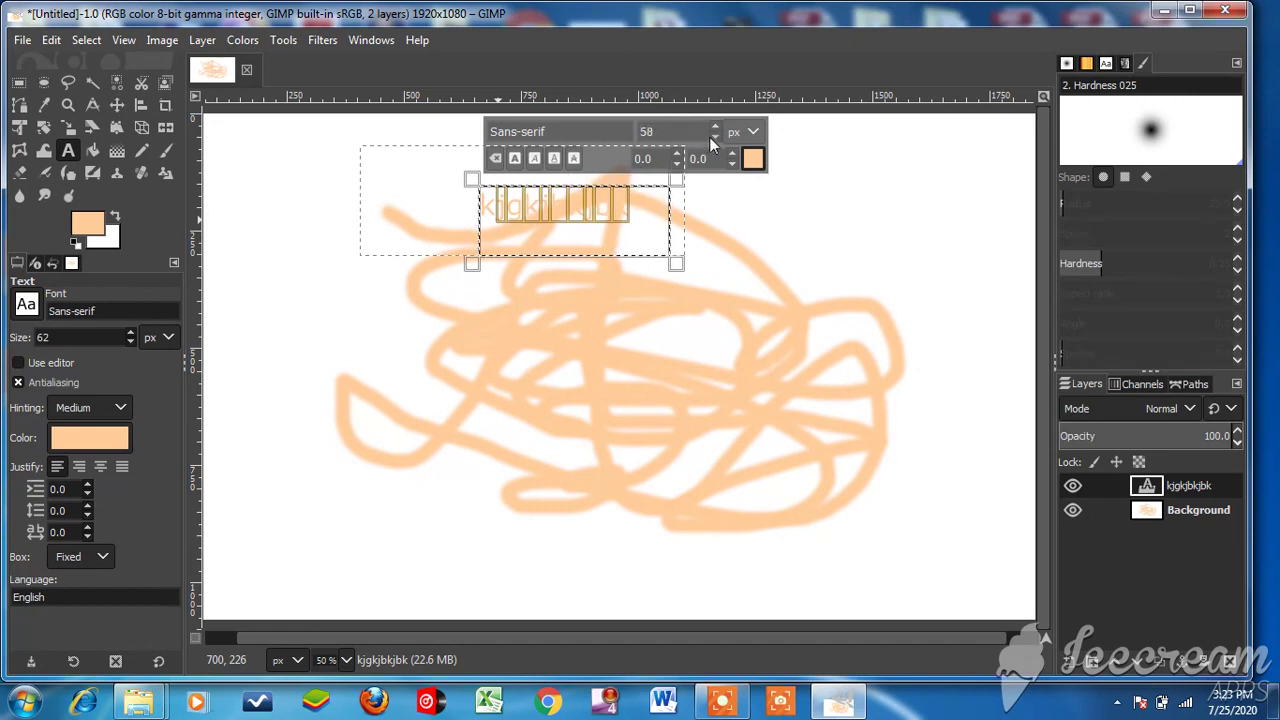
click(714, 137)
click(714, 137)
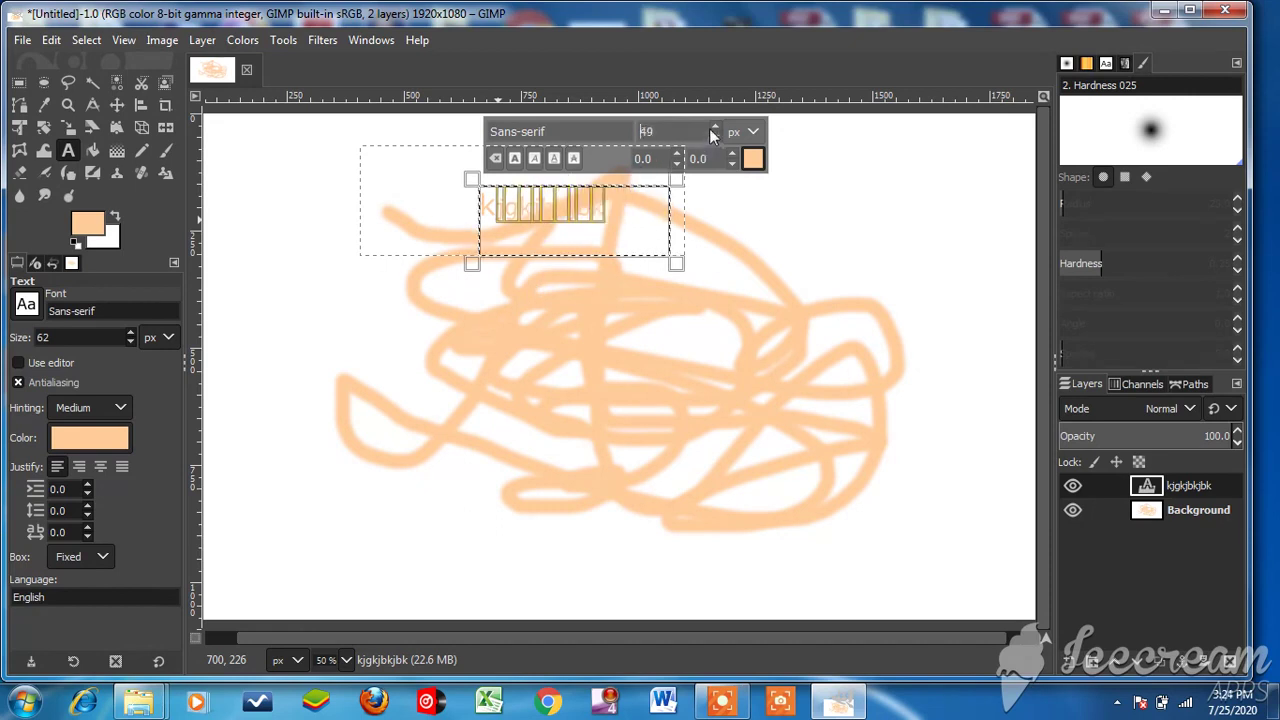
click(714, 127)
click(714, 127)
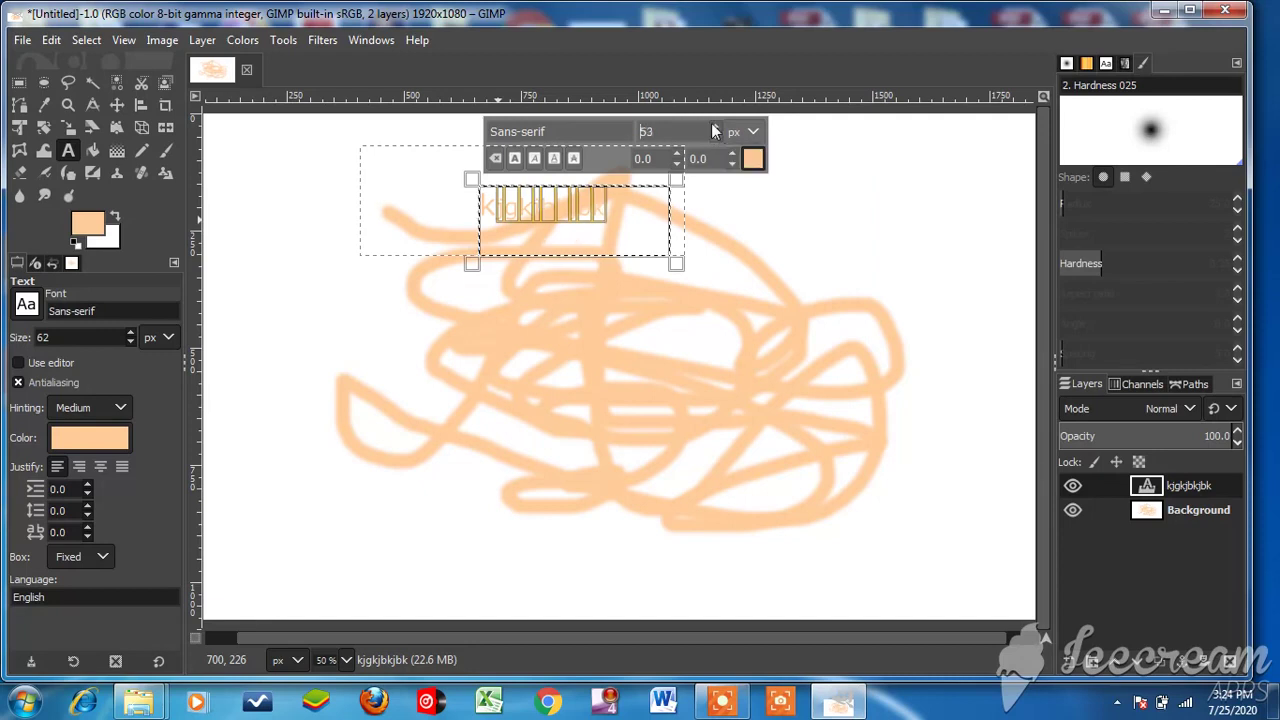
click(714, 127)
click(714, 127)
click(714, 127)
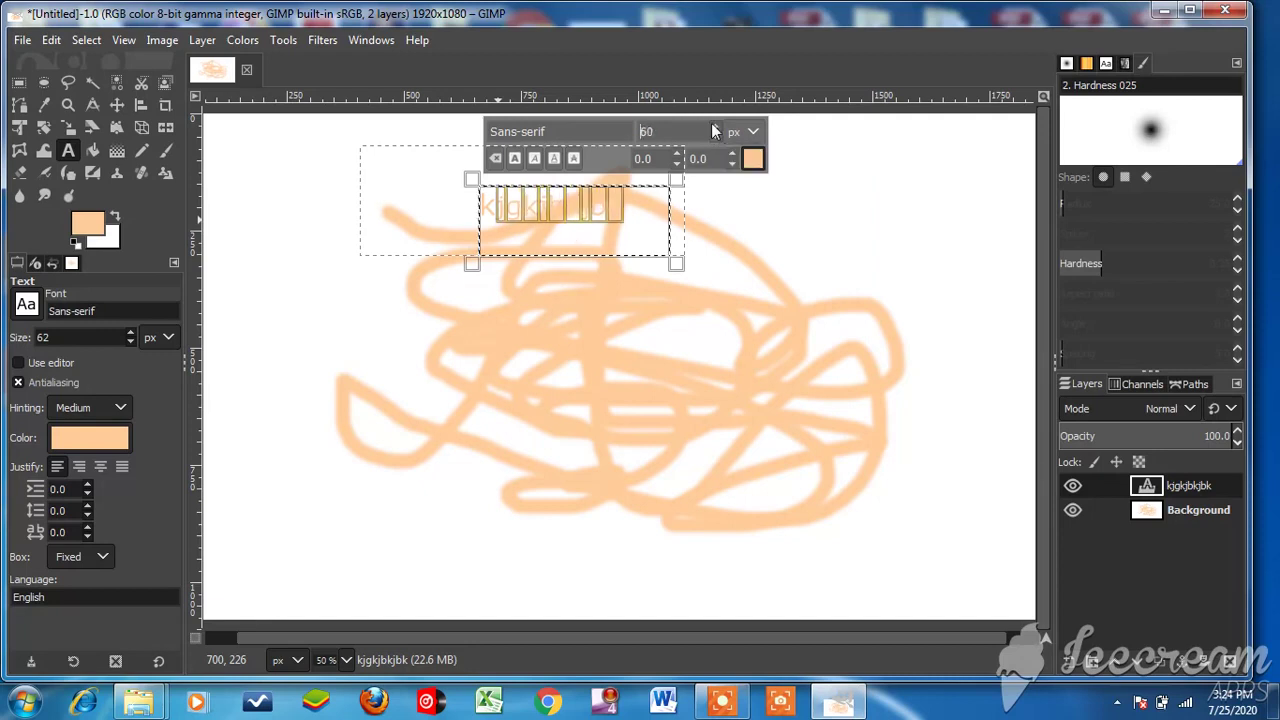
click(714, 127)
click(714, 127)
click(714, 127)
click(714, 127)
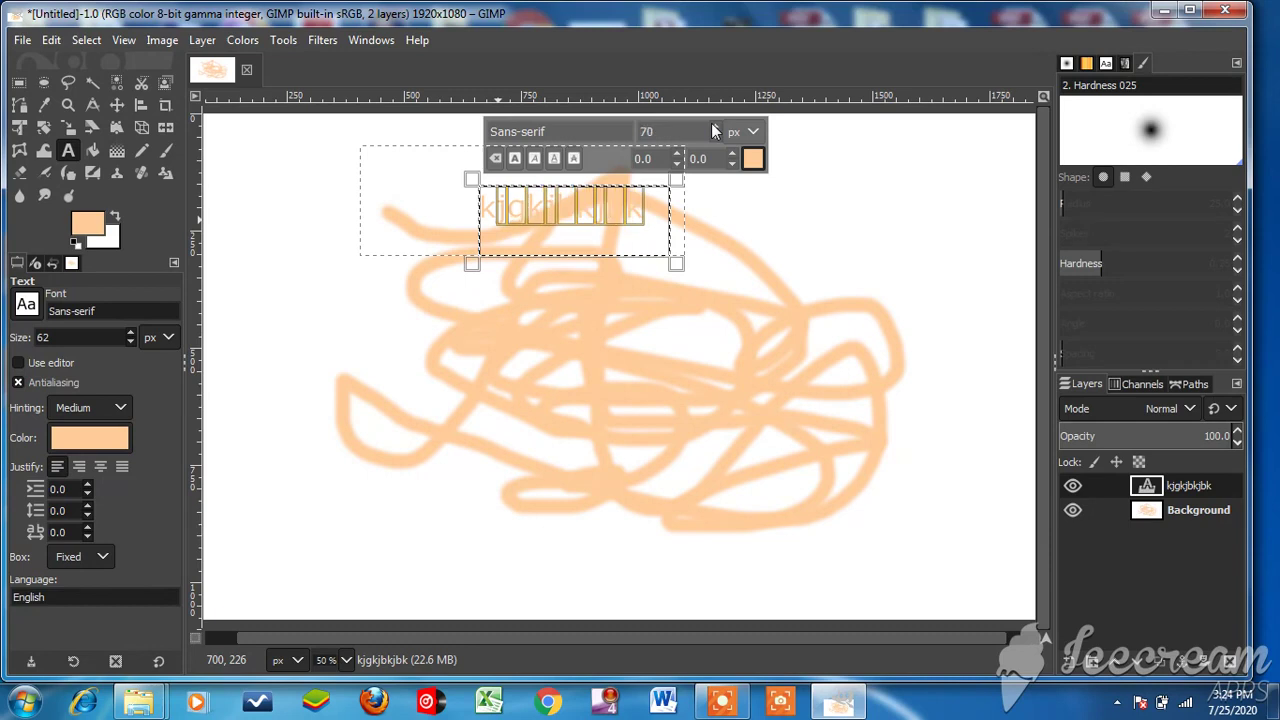
click(714, 127)
click(714, 127)
click(714, 127)
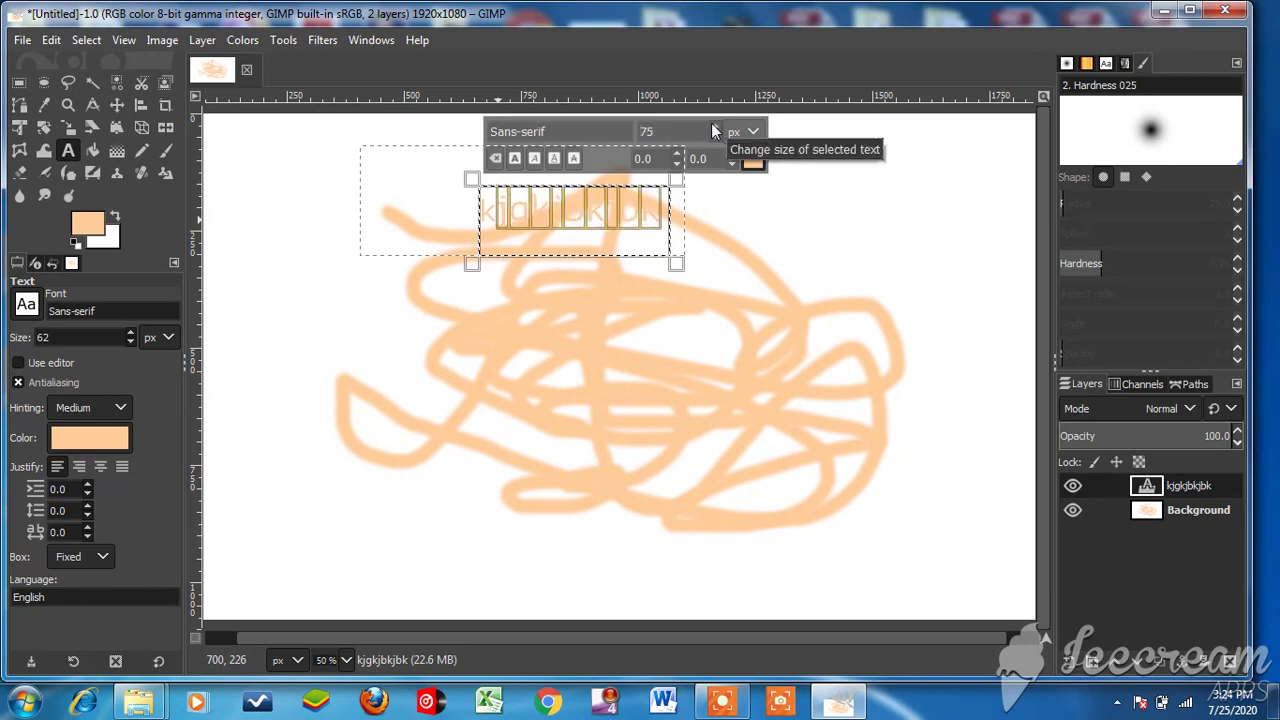
click(714, 127)
click(714, 127)
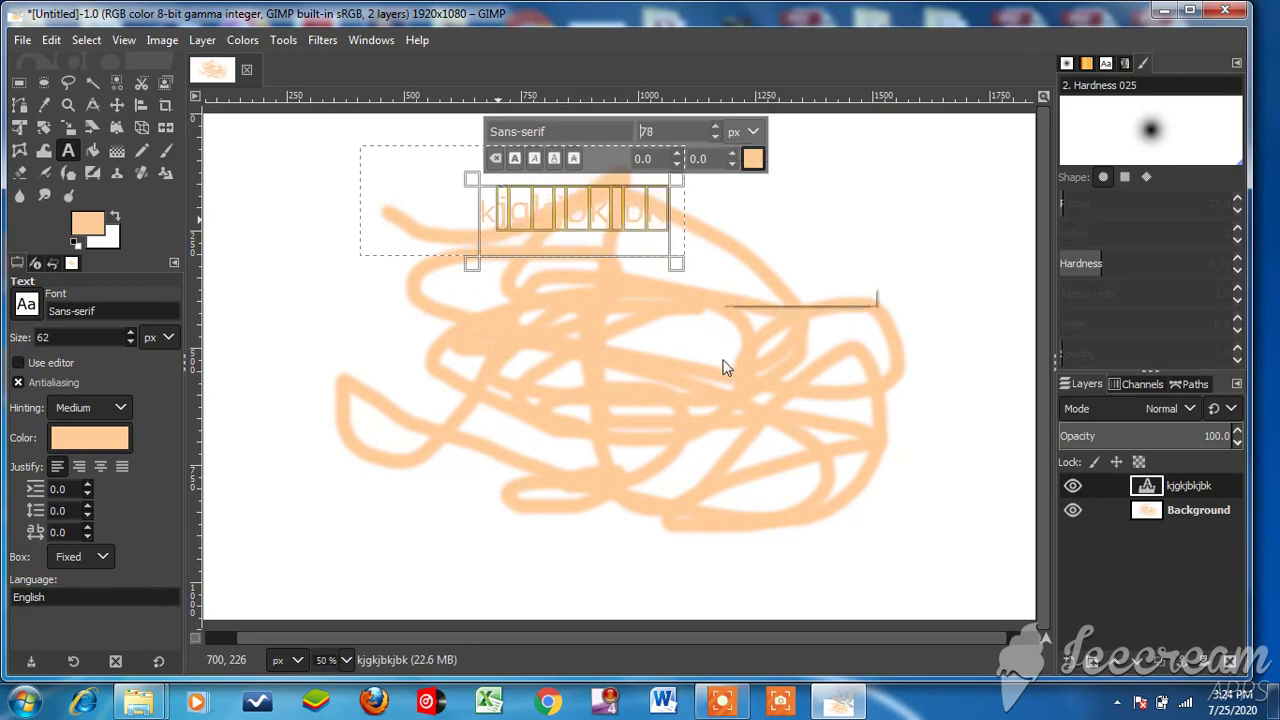
key(ctrl+z)
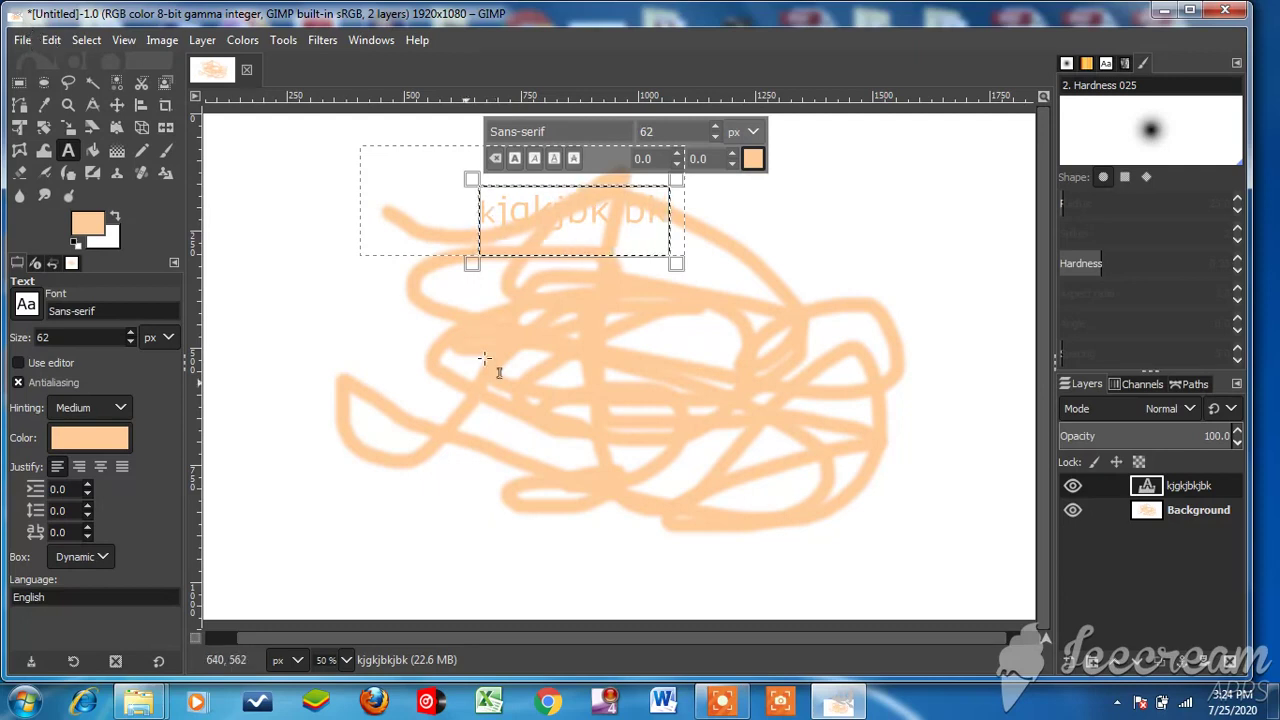
click(22, 40)
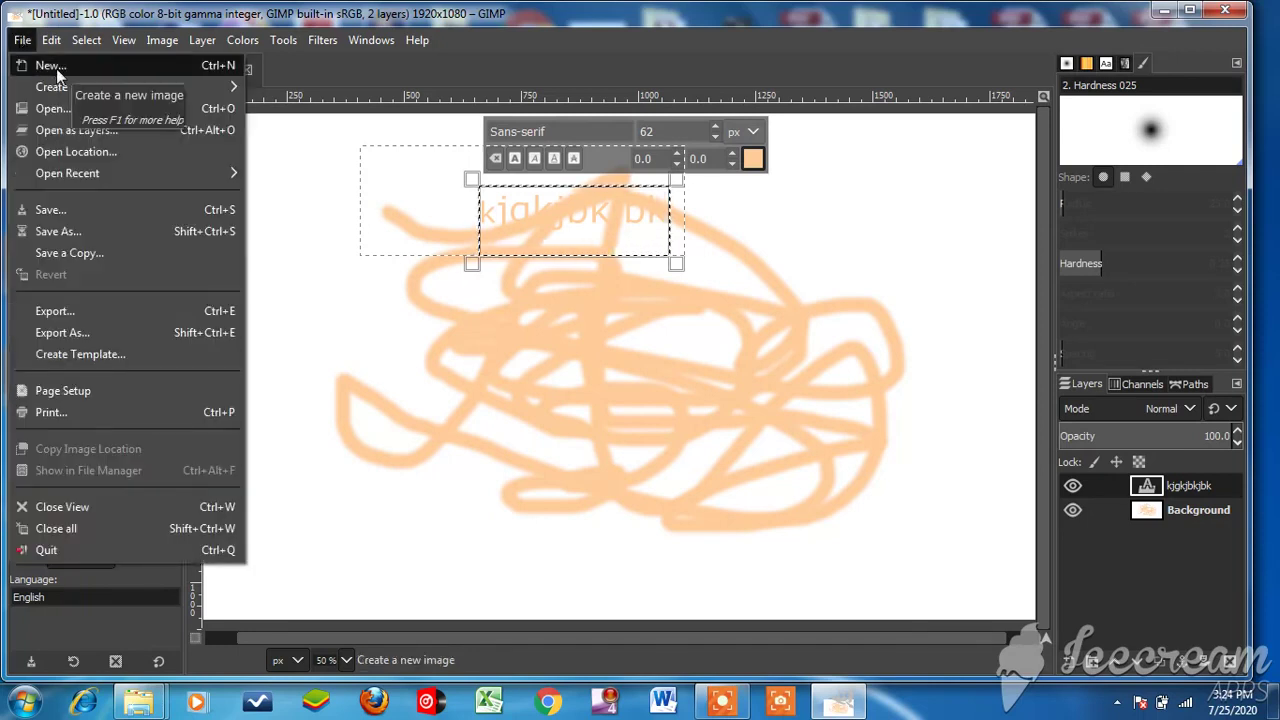
Create a second 1920×1080 px white image via File > New
click(56, 66)
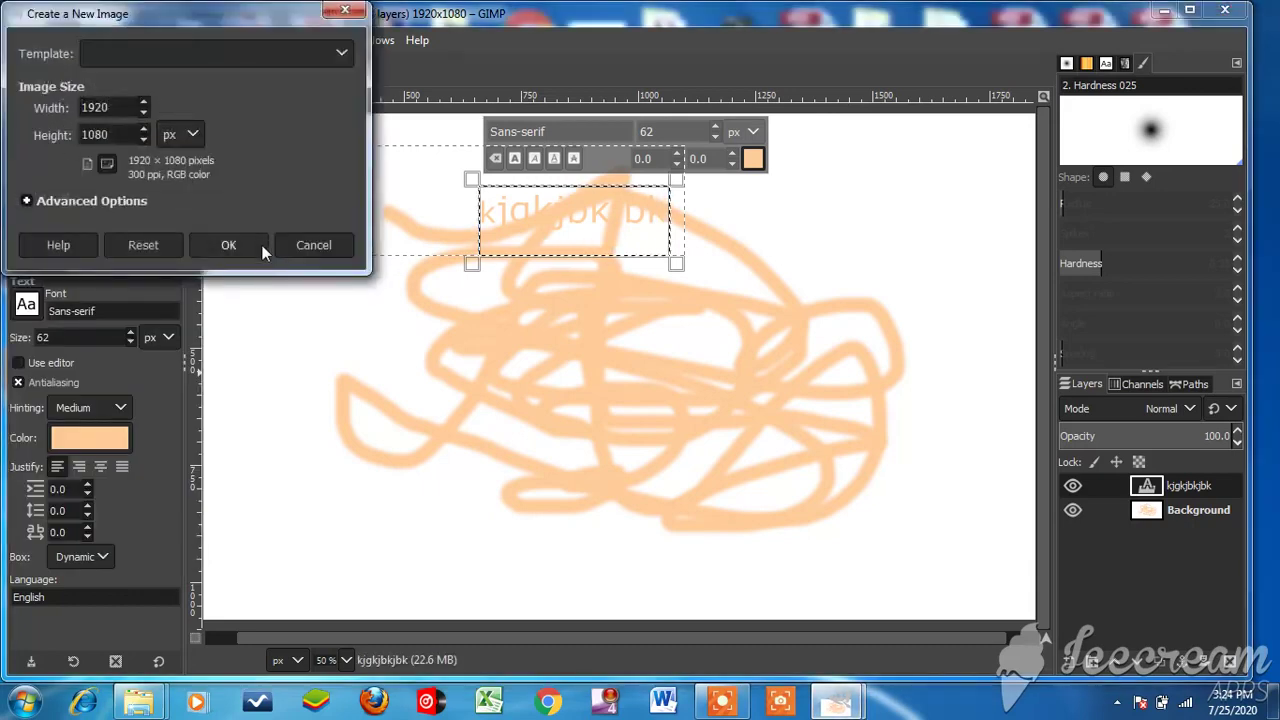
click(262, 245)
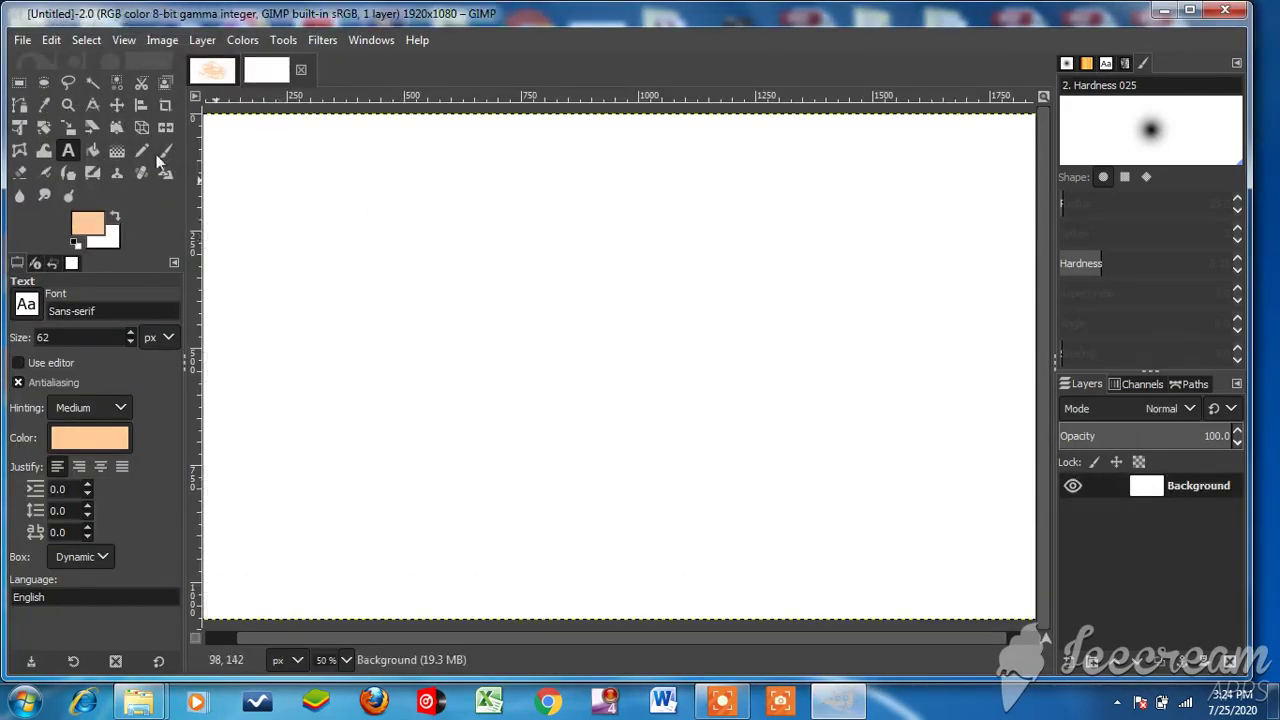
Set the foreground colour to white by sampling the blank canvas with the Color Picker
click(96, 220)
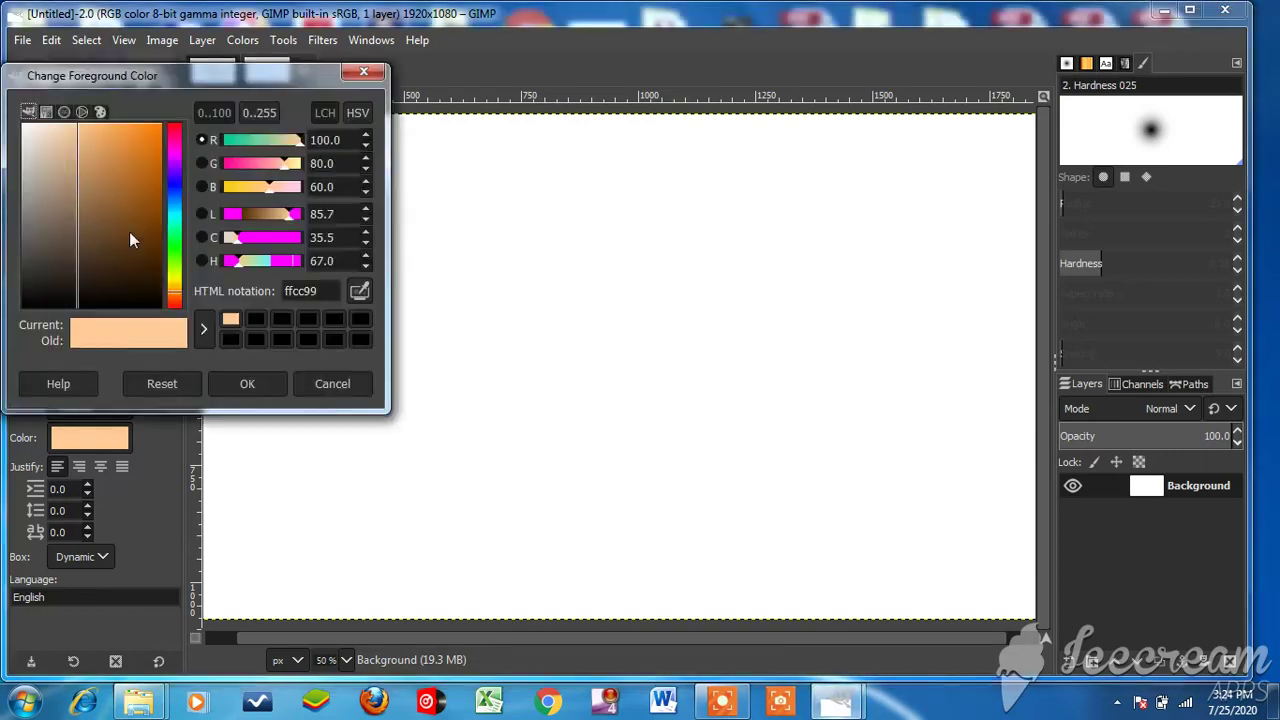
click(175, 161)
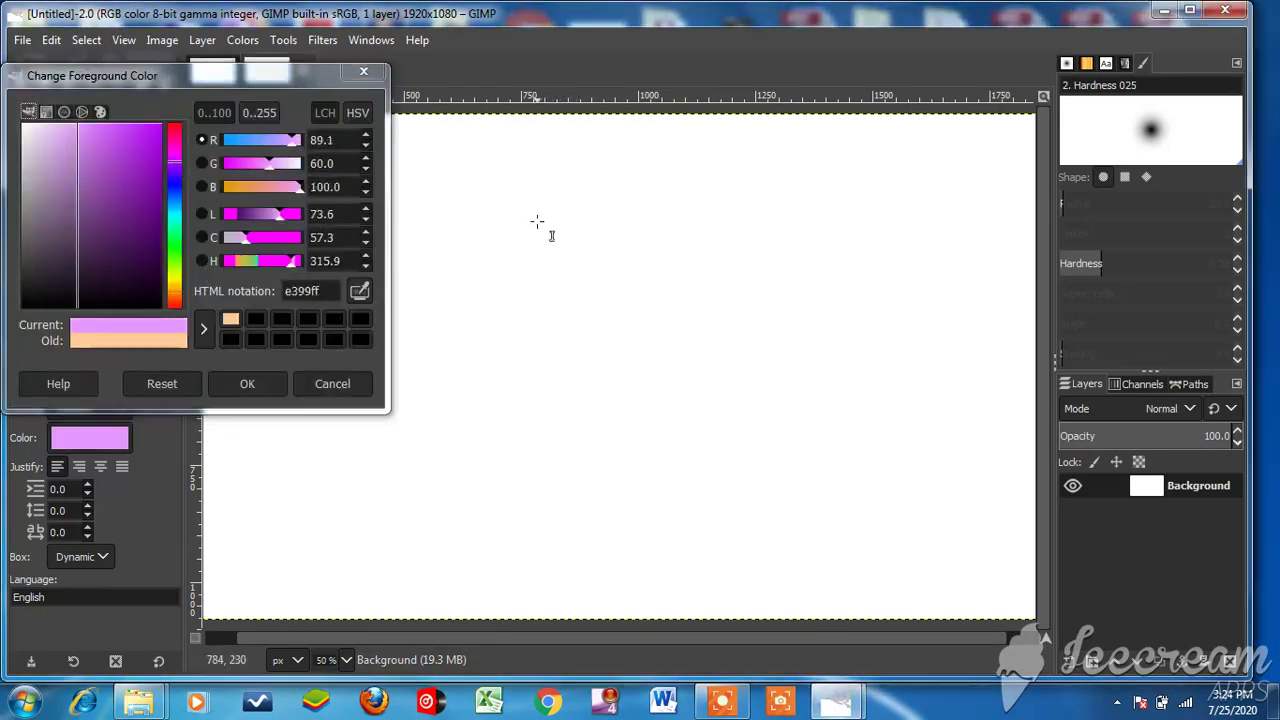
mouse_move(536, 220)
mouse_down()
mouse_move(822, 413)
mouse_move(875, 484)
mouse_up()
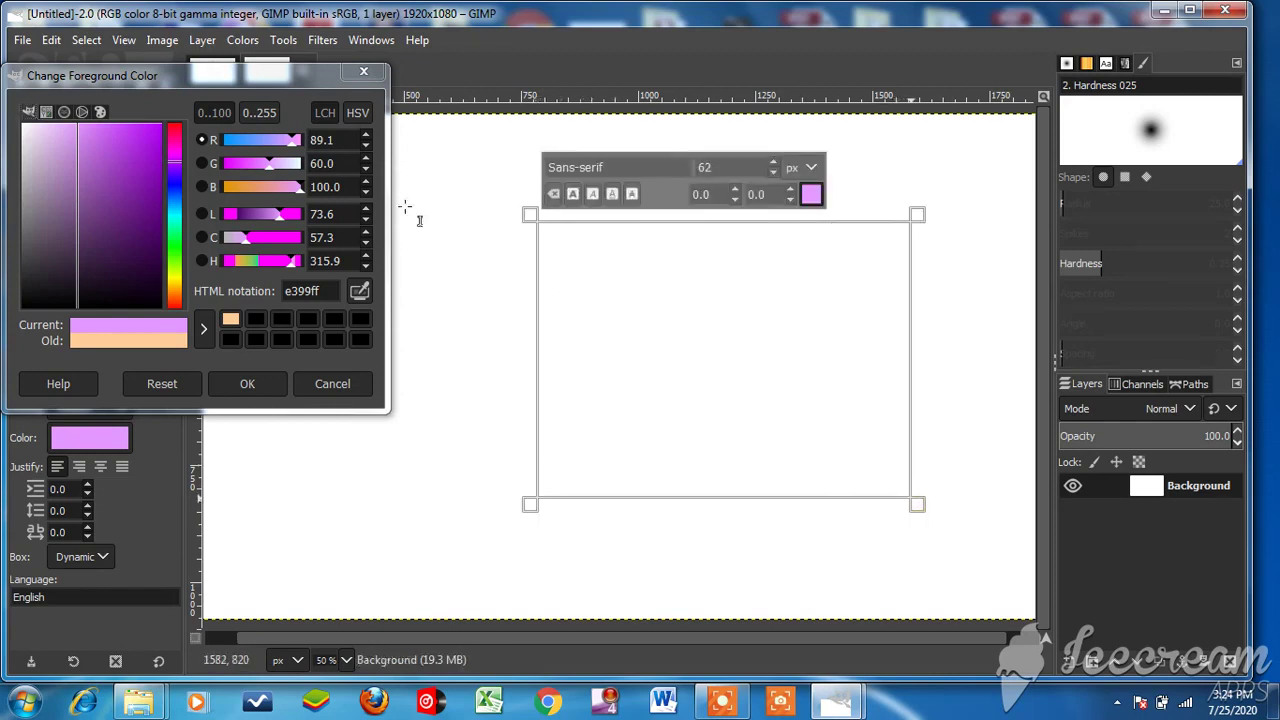
click(362, 72)
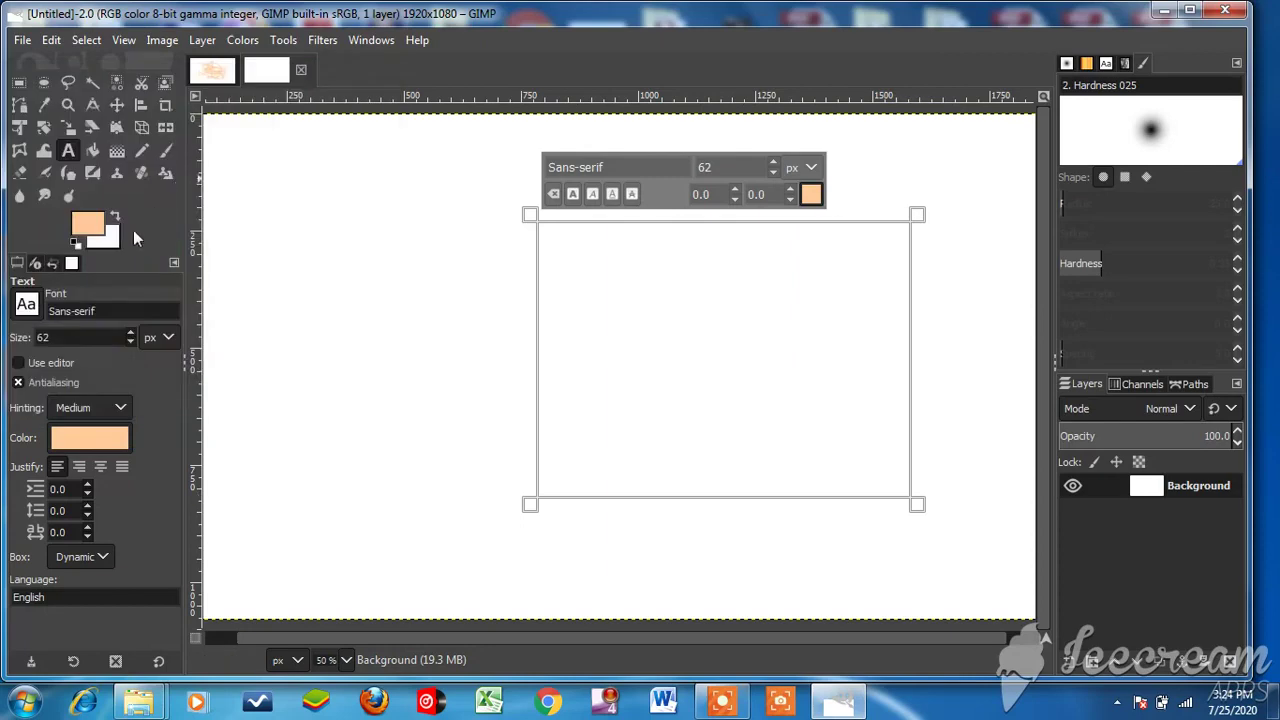
click(44, 107)
click(588, 370)
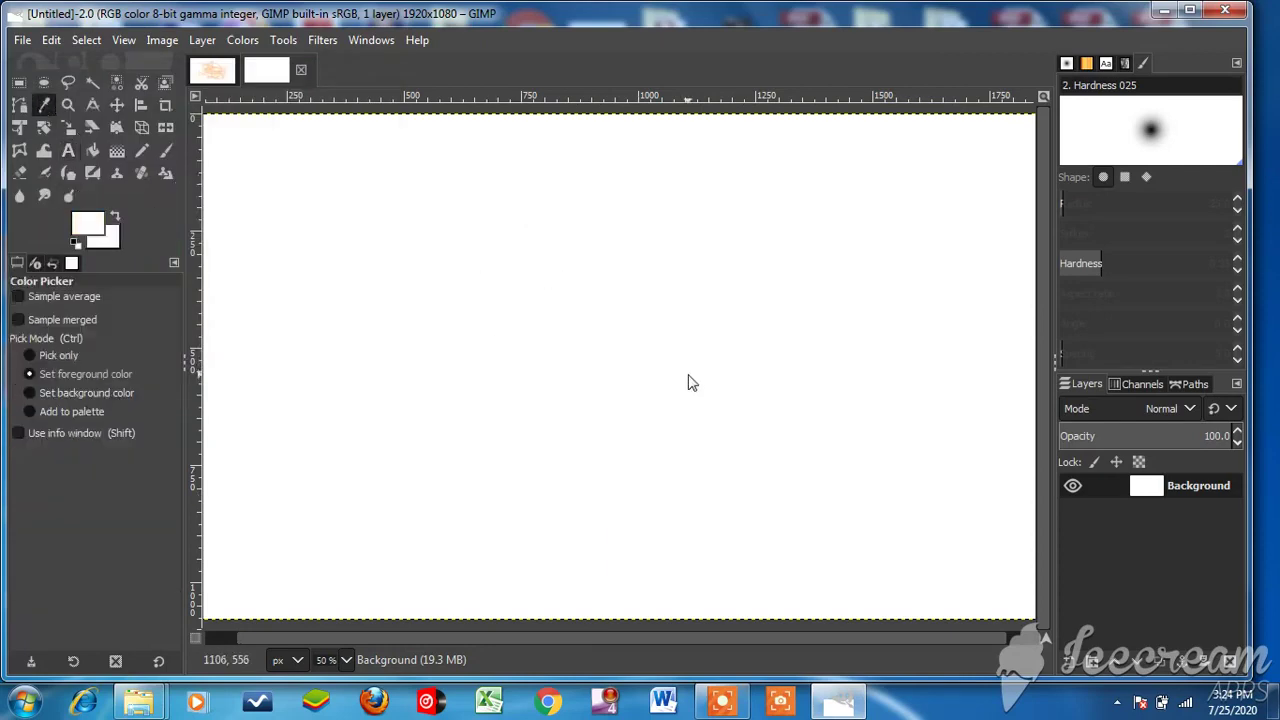
Return to the Untitled-1 scribble image, leaving the foreground colour white
click(80, 221)
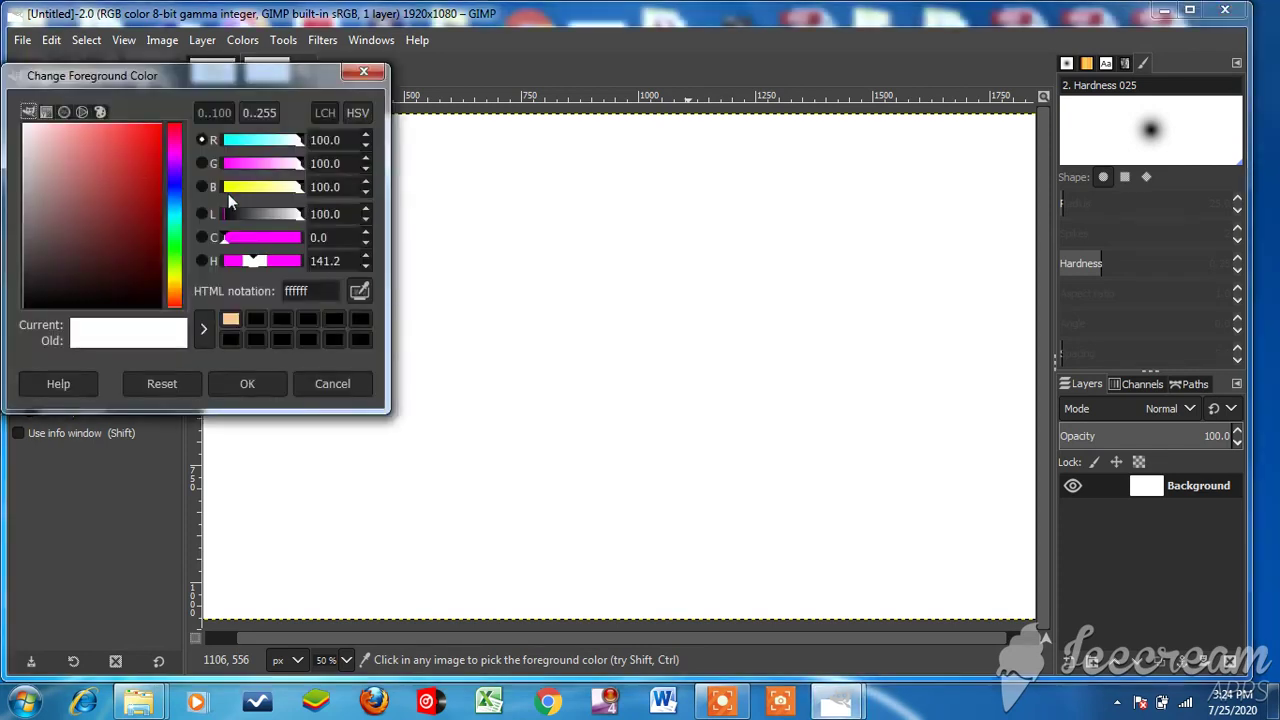
click(174, 155)
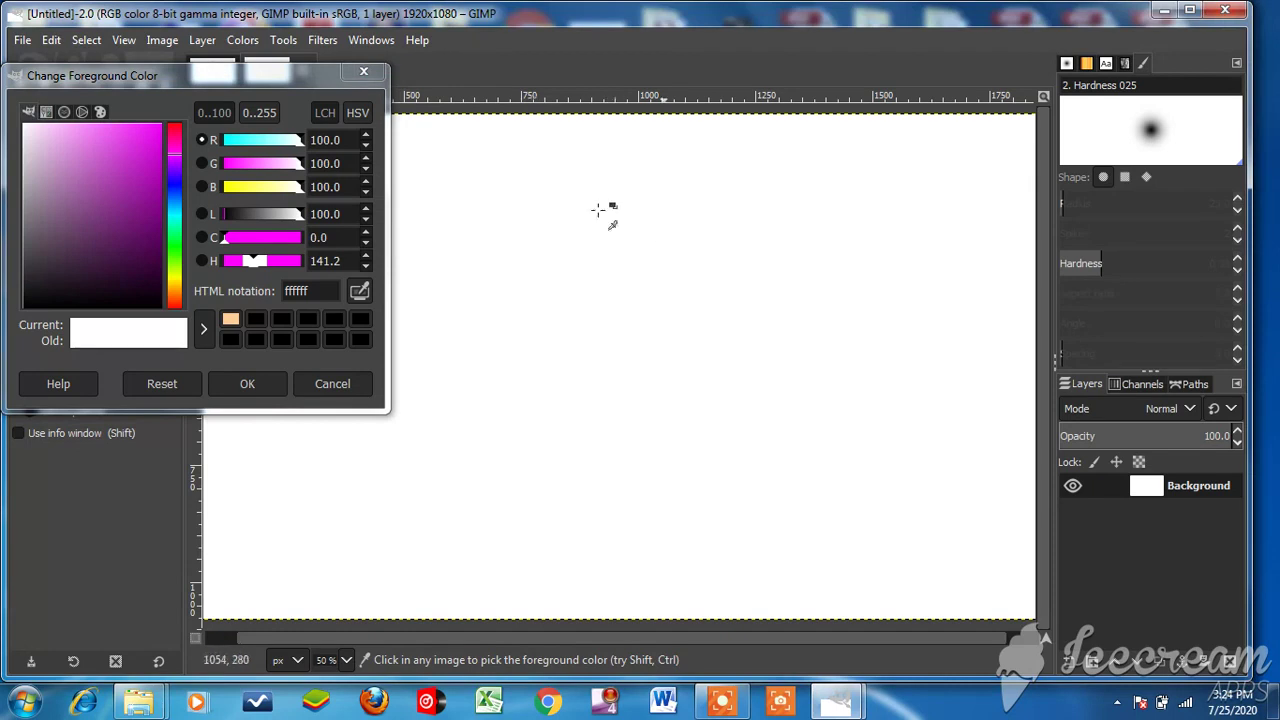
click(363, 71)
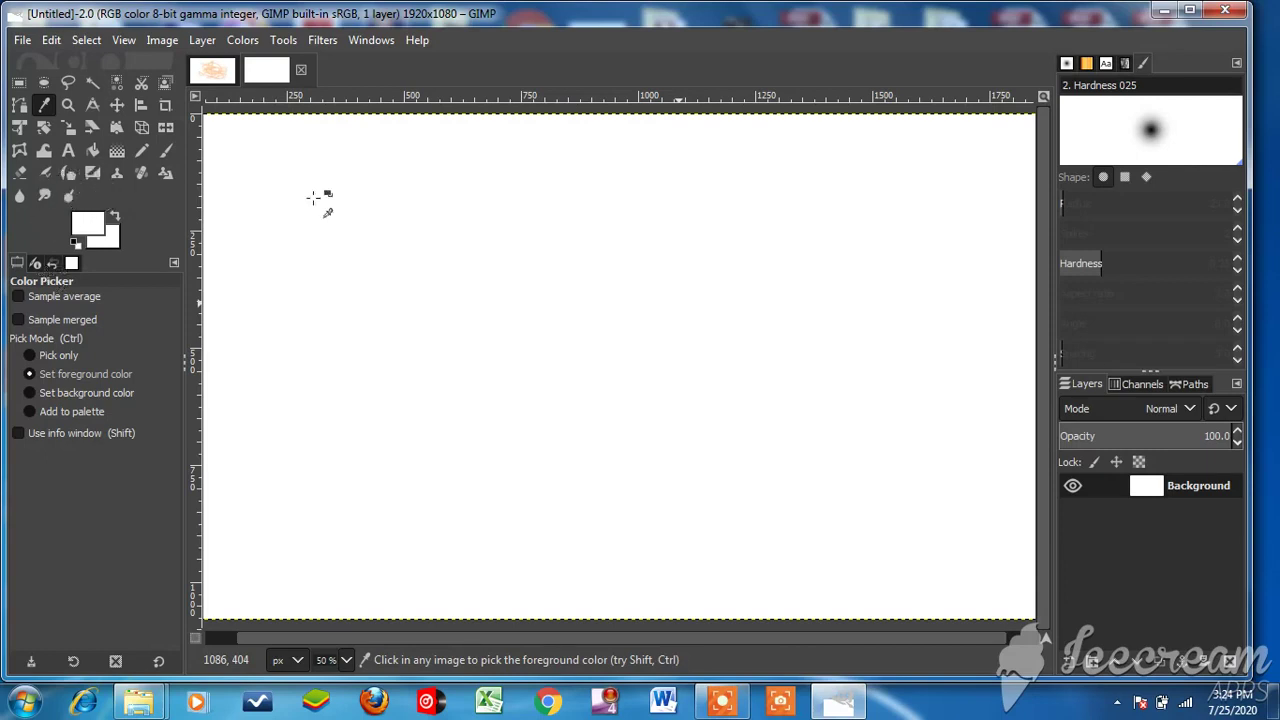
click(210, 70)
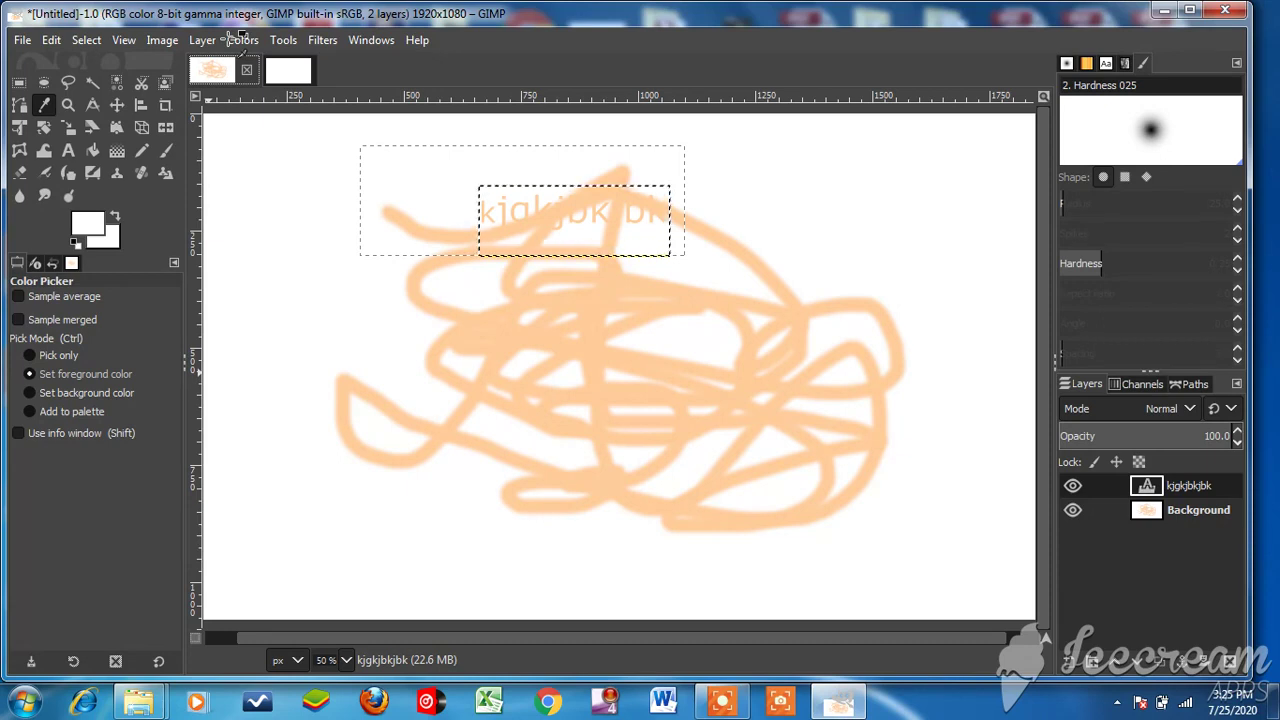
Activate the Crop tool from Tools > Transform Tools
click(295, 42)
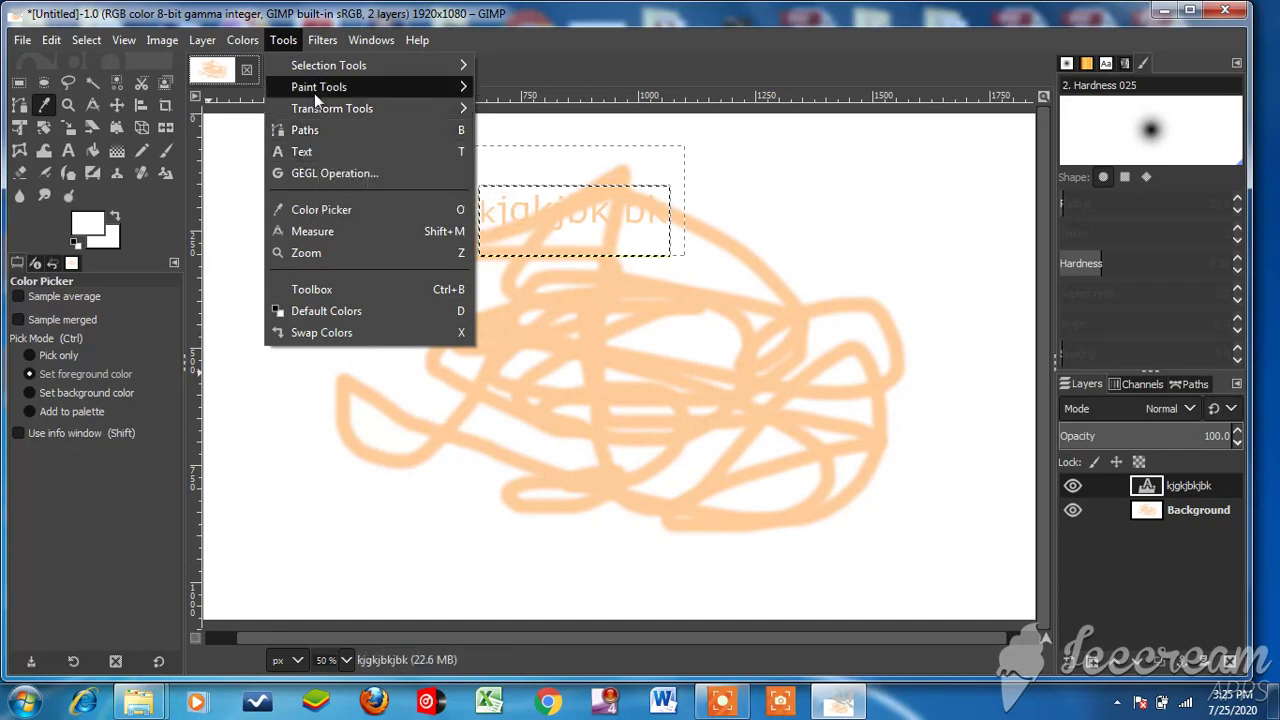
mouse_move(332, 108)
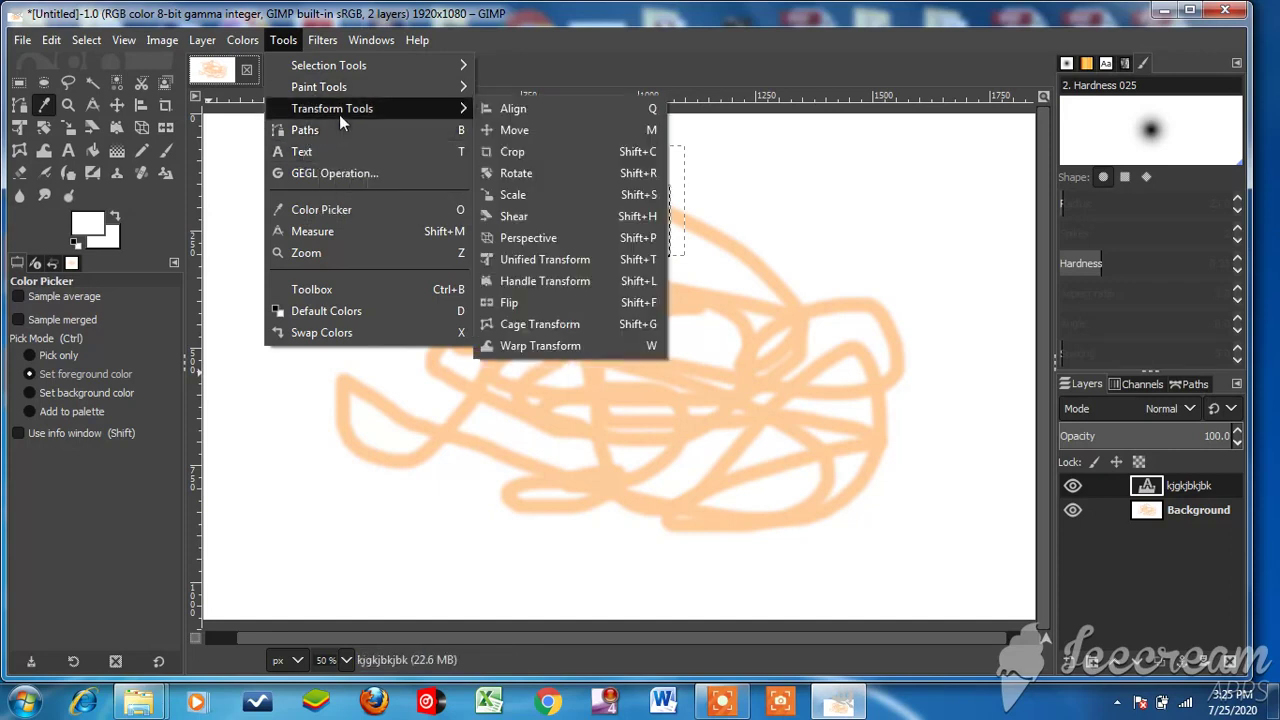
click(560, 152)
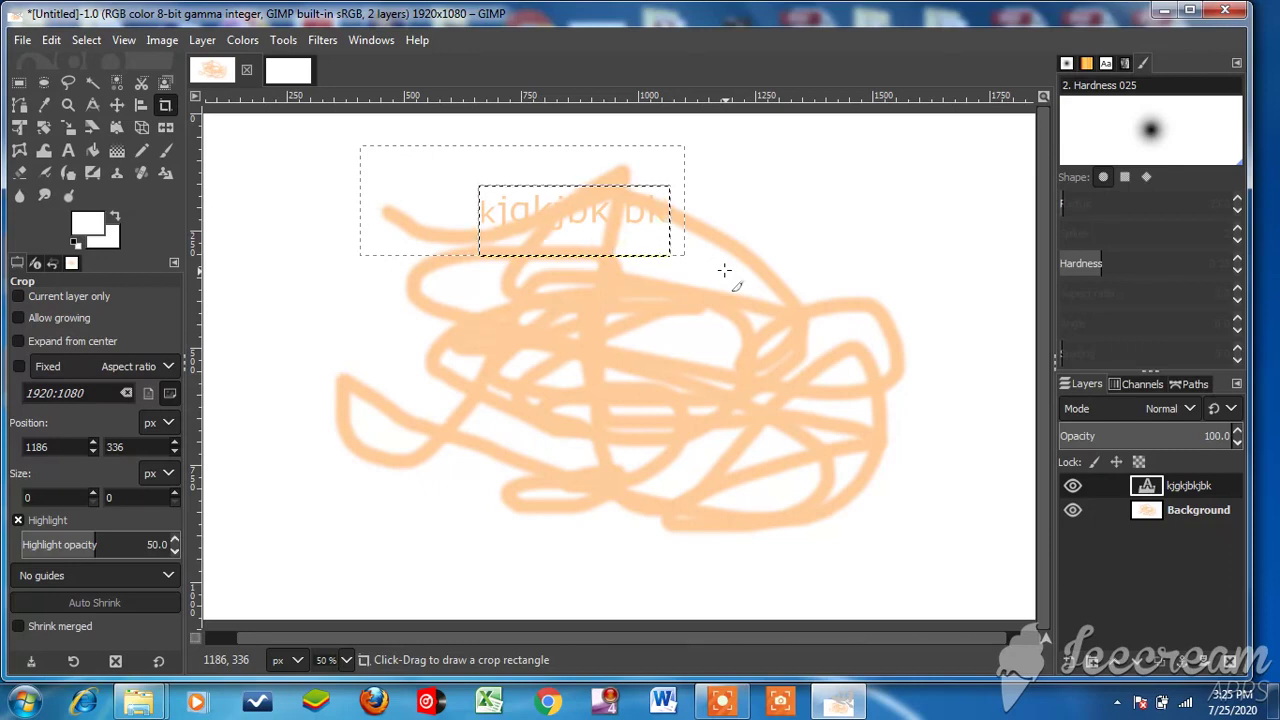
click(22, 42)
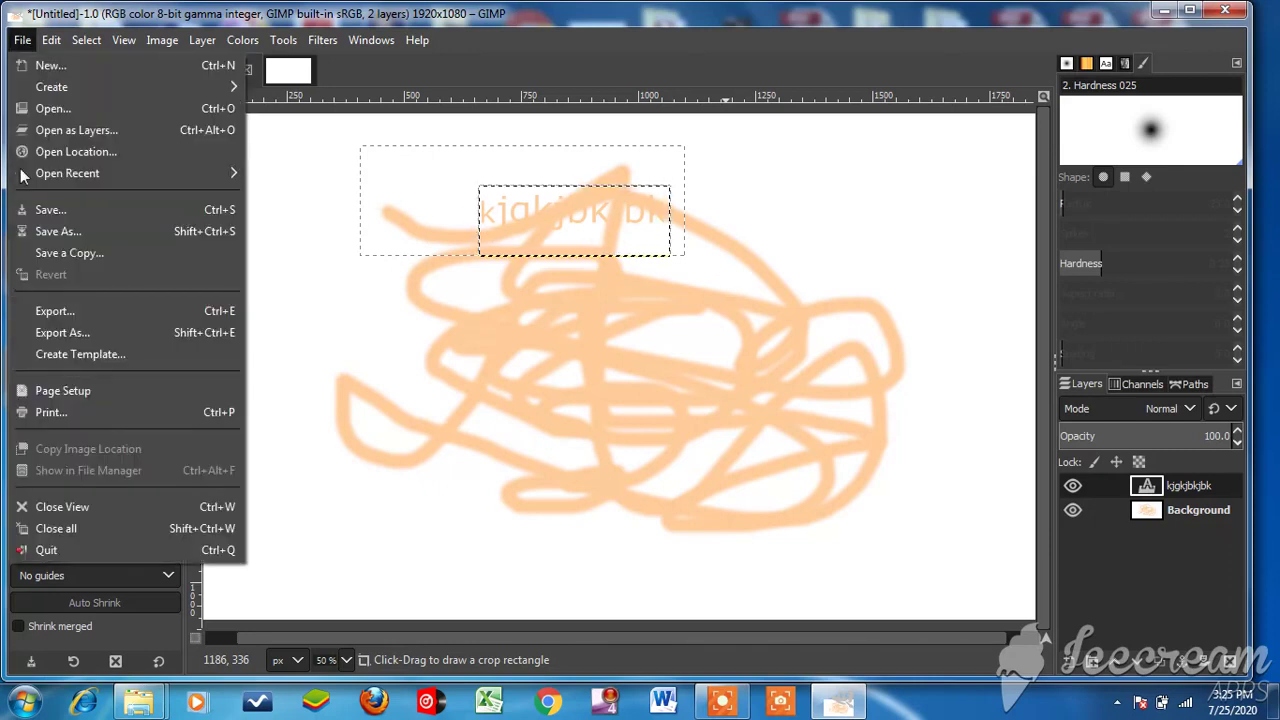
click(92, 209)
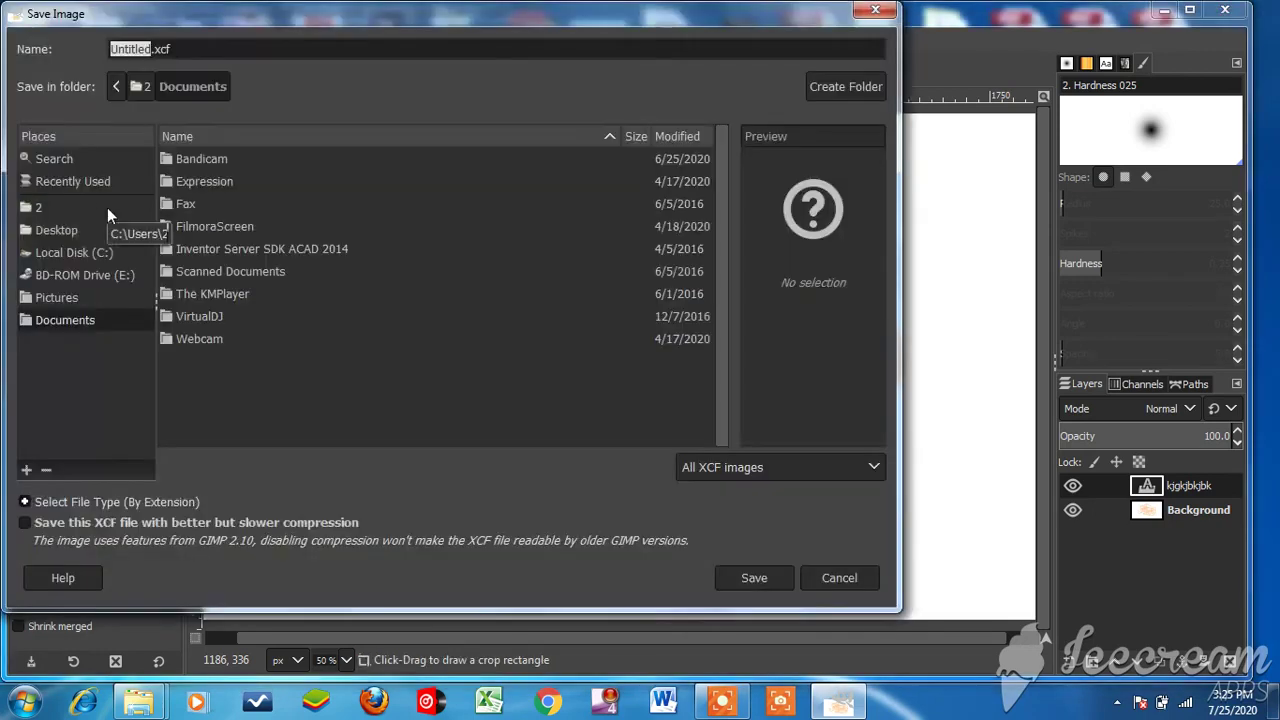
click(875, 10)
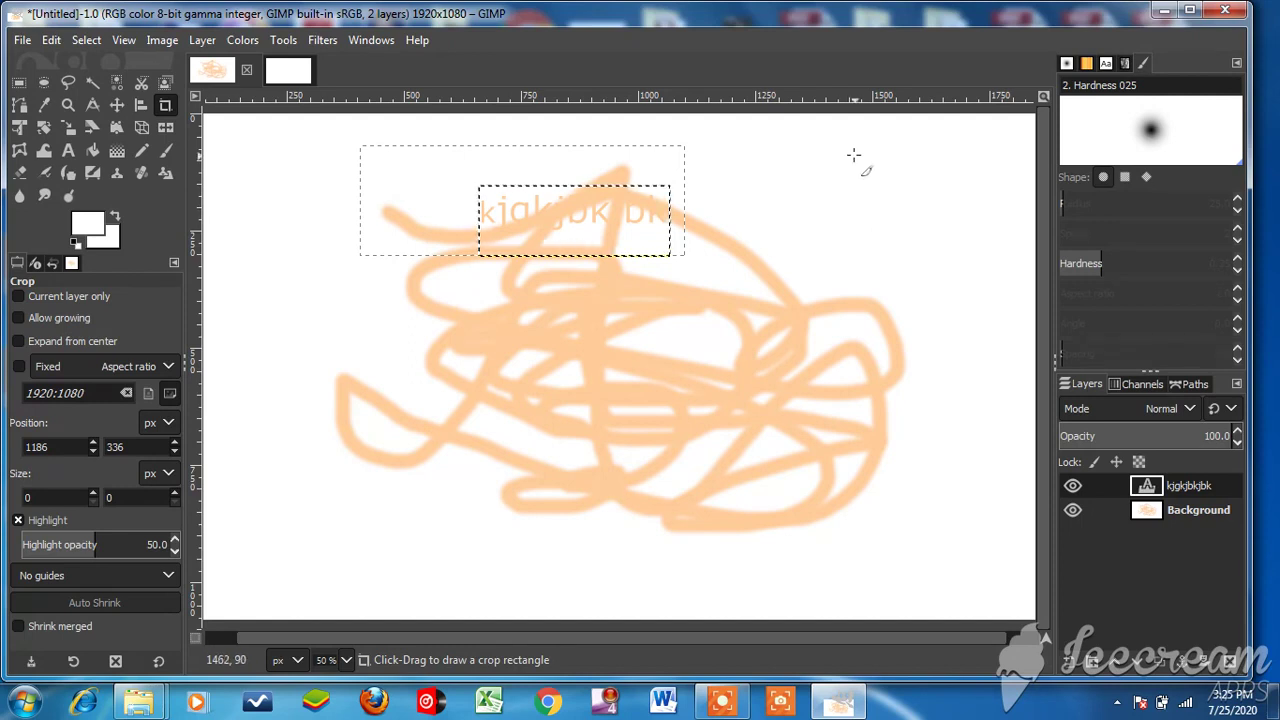
Choose the horizontal Flip tool and mirror the peach text into a floating selection
click(281, 39)
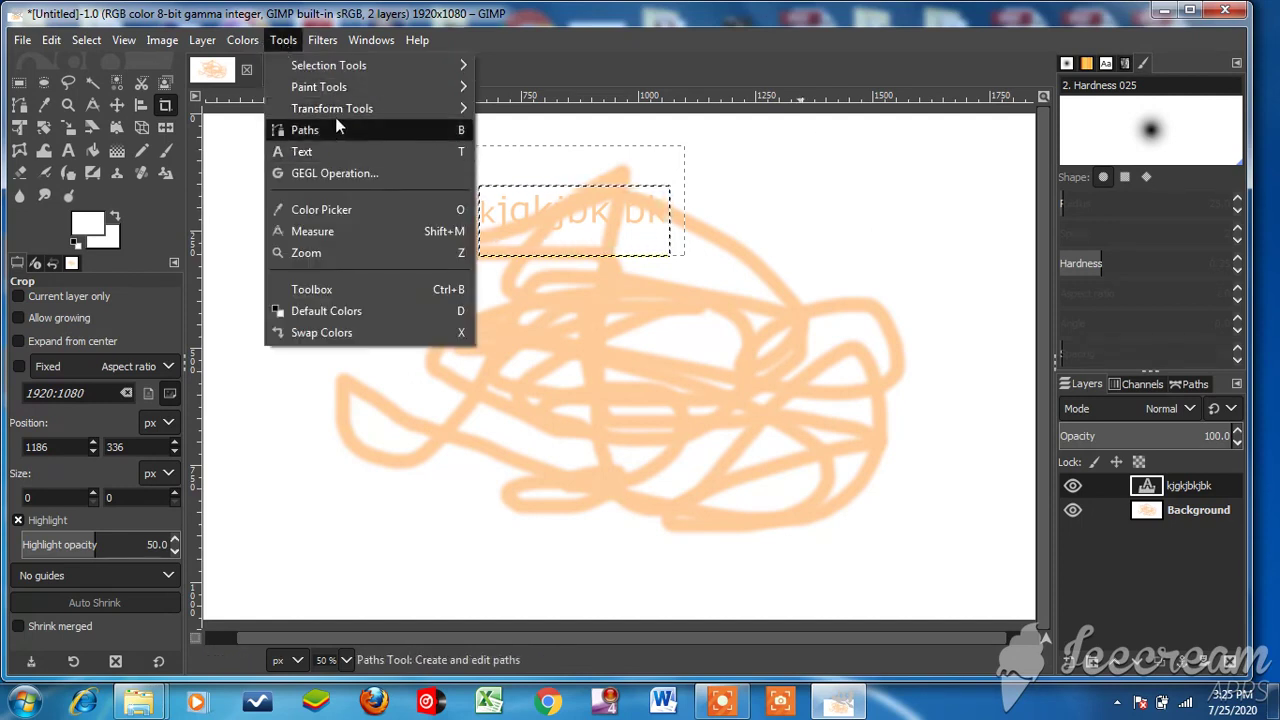
mouse_move(332, 108)
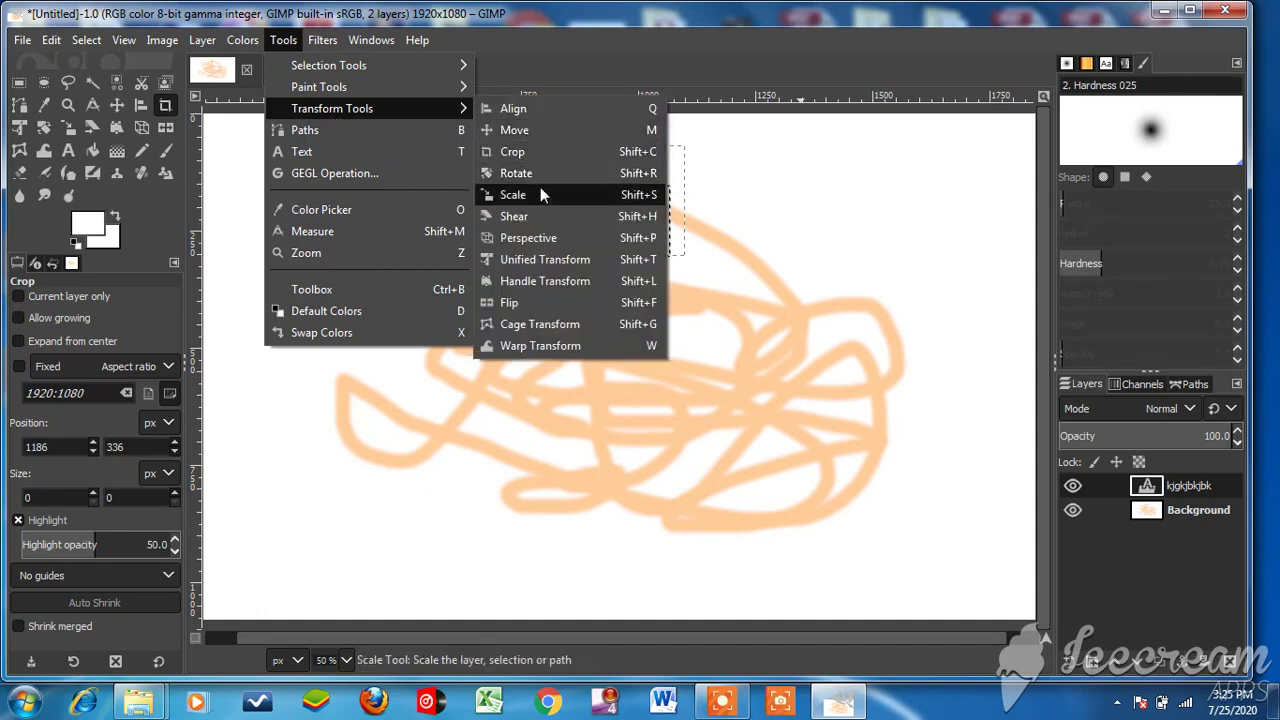
click(541, 303)
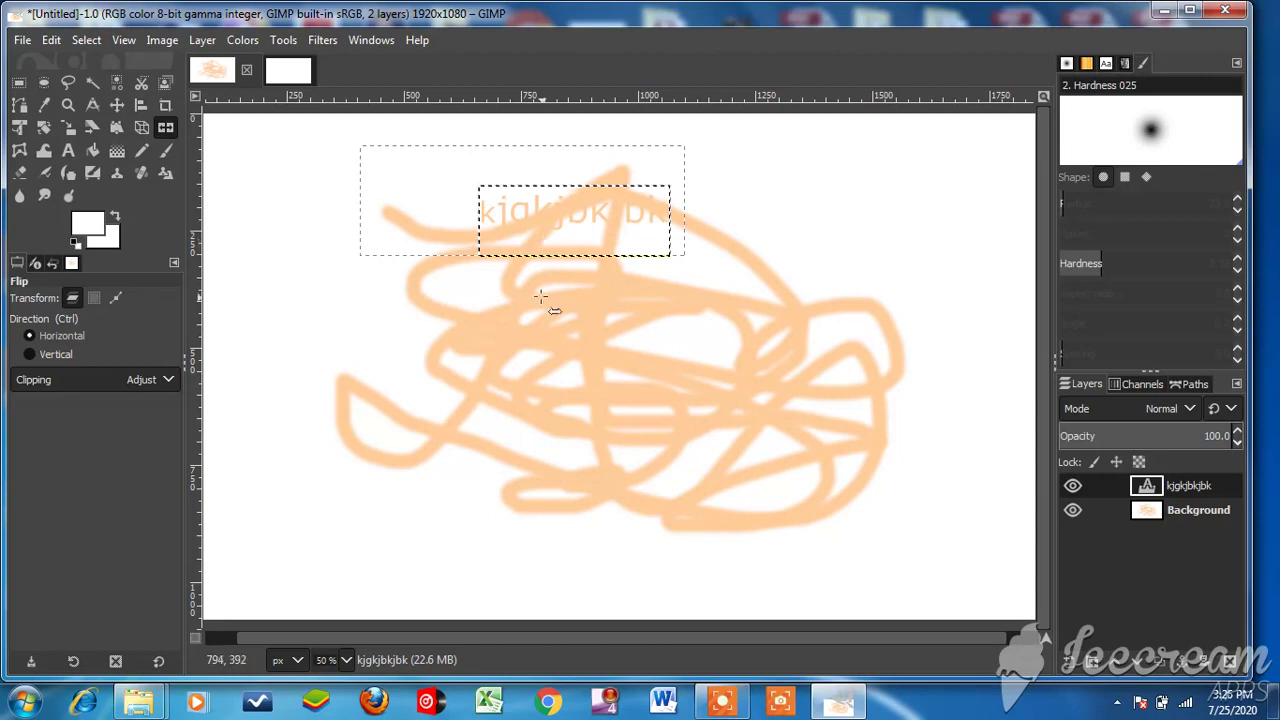
click(543, 214)
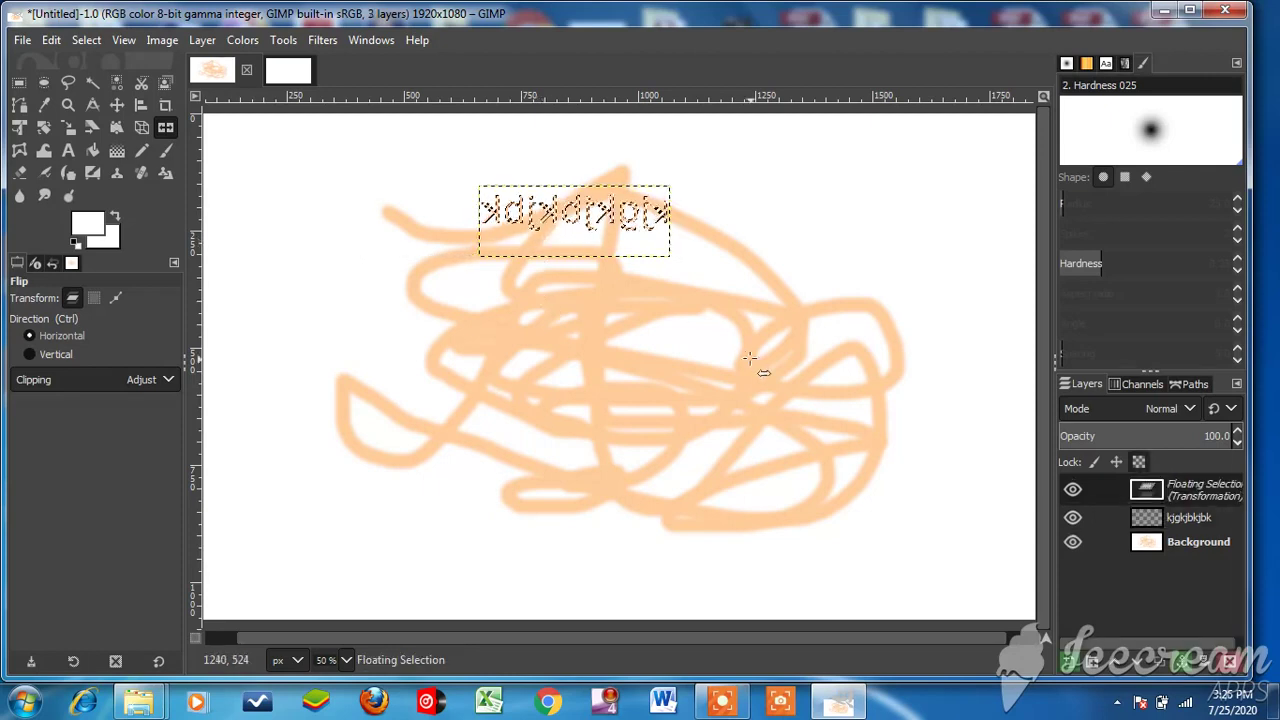
click(597, 247)
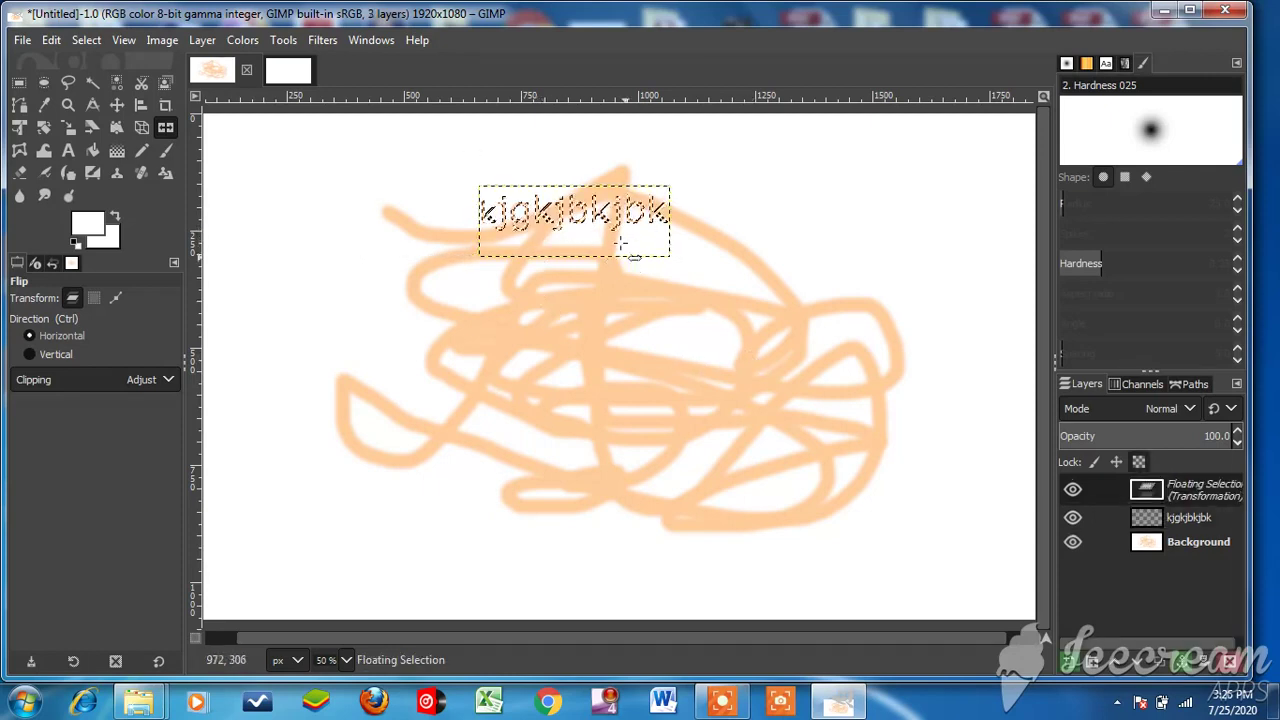
click(491, 242)
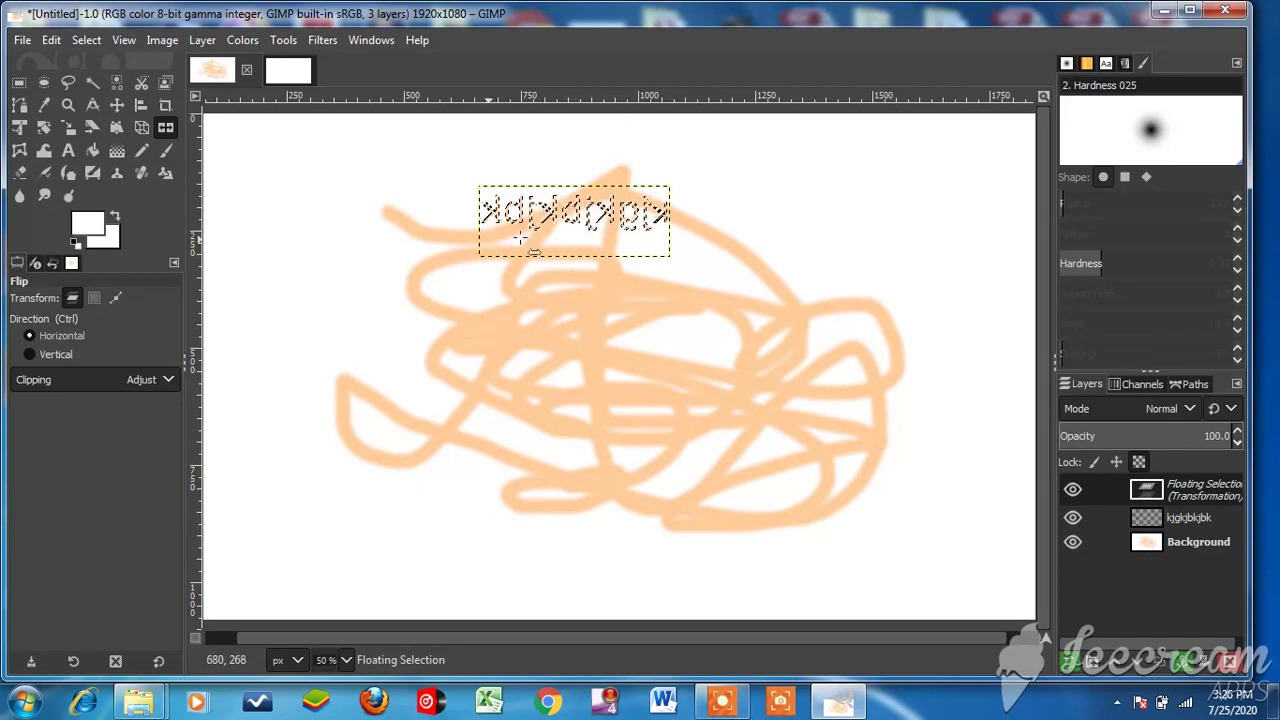
click(491, 242)
Flip the floating text horizontally several more times to settle its orientation
click(625, 178)
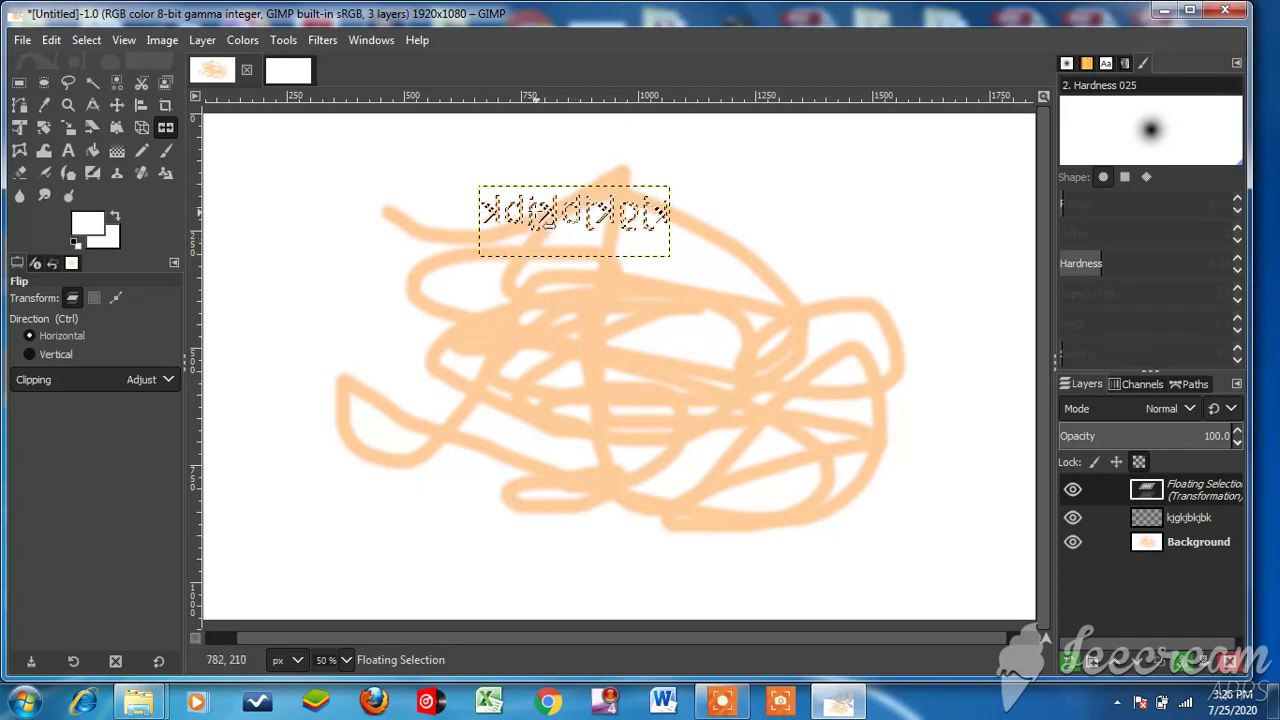
click(625, 178)
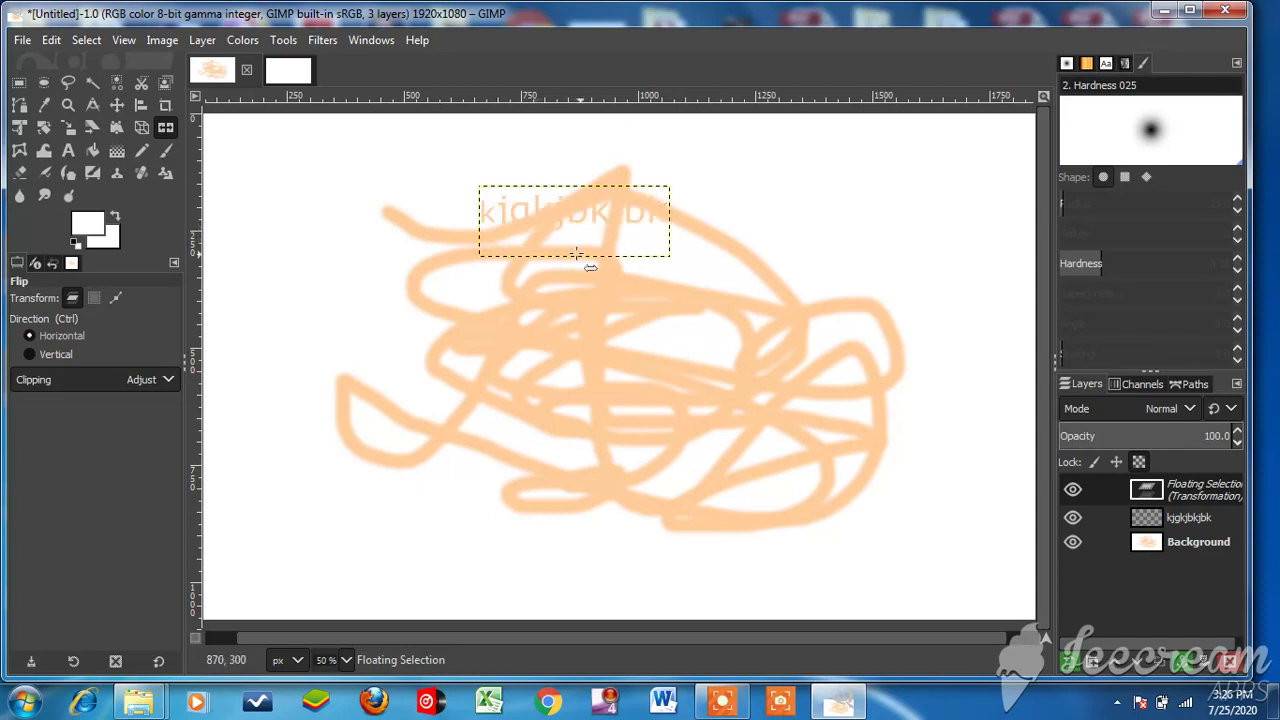
click(577, 254)
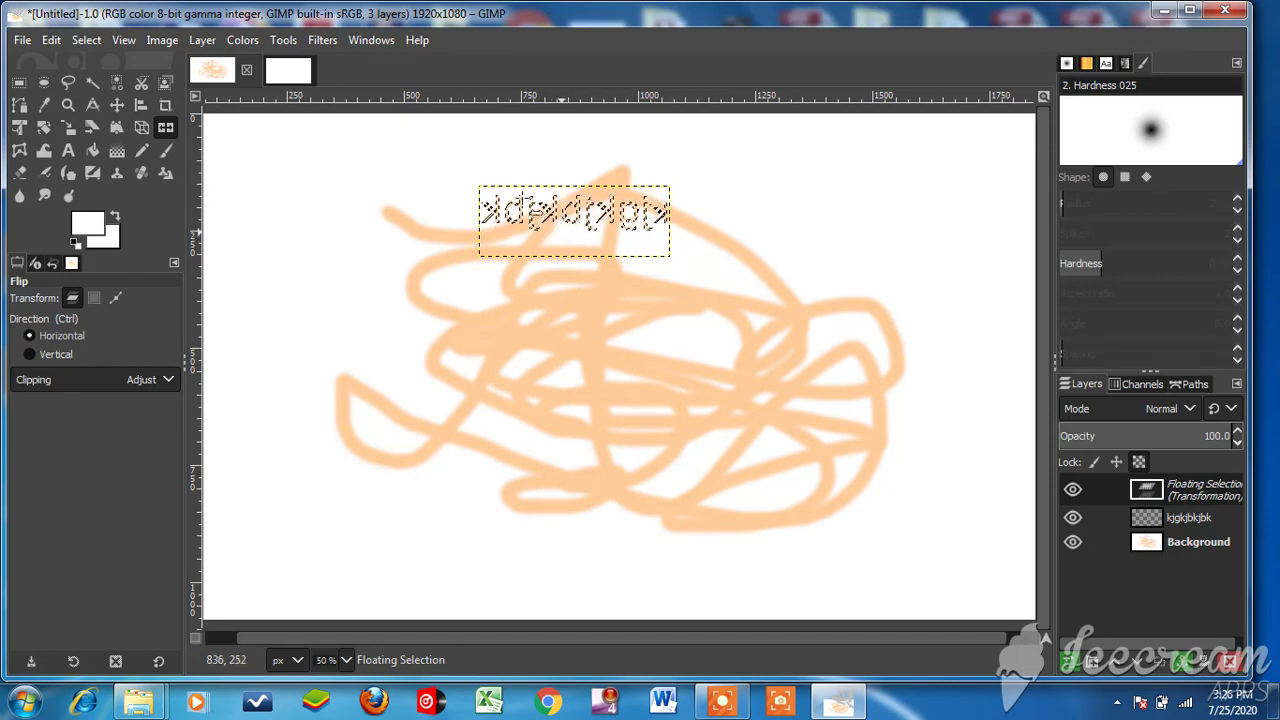
click(559, 232)
click(522, 220)
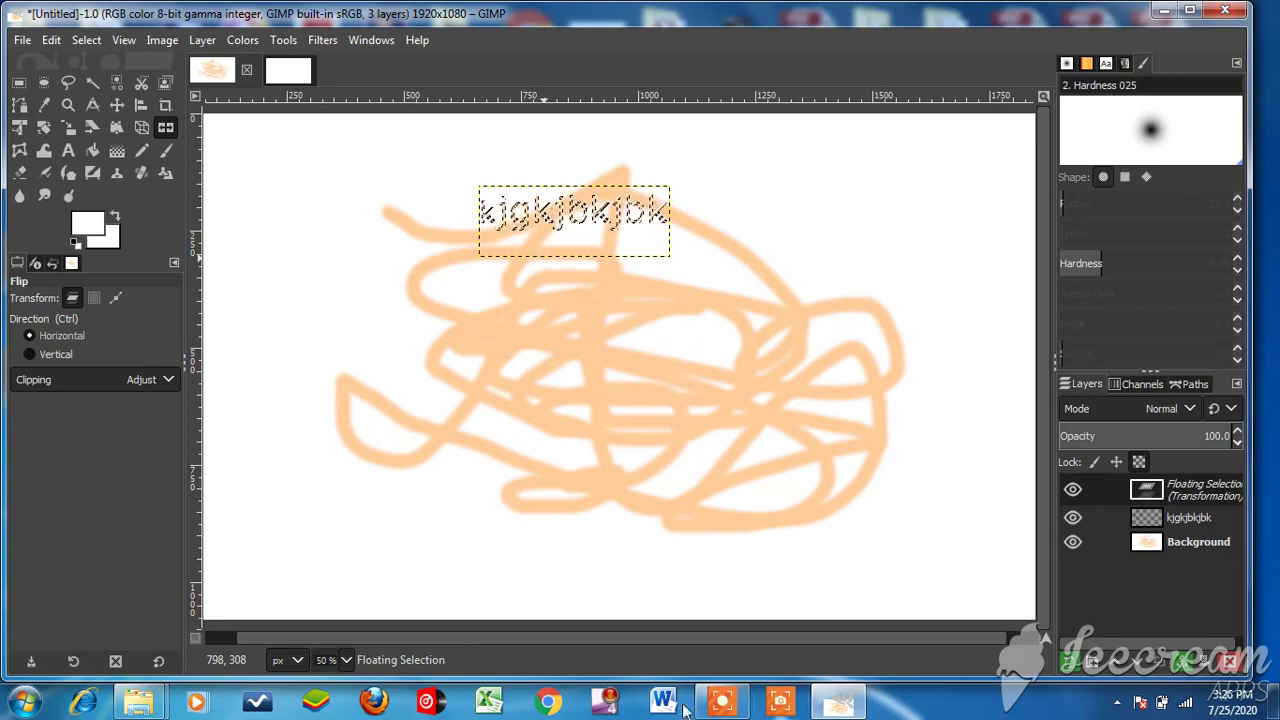
click(722, 702)
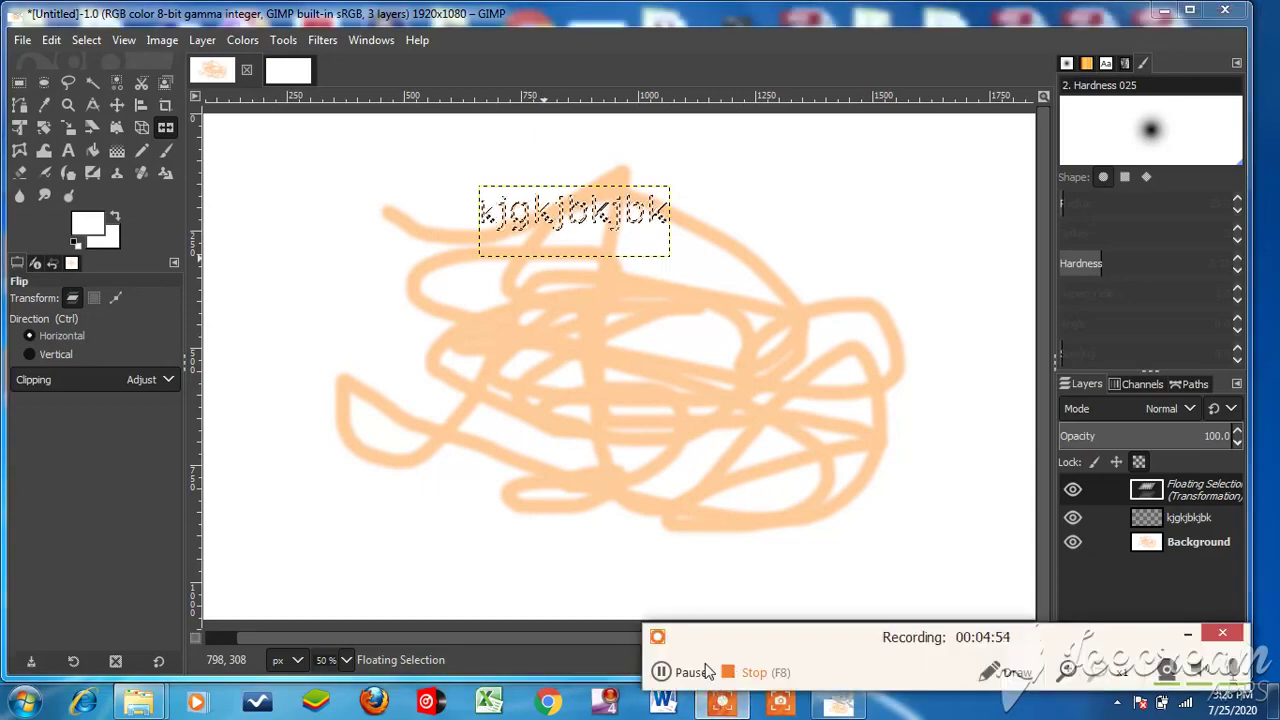